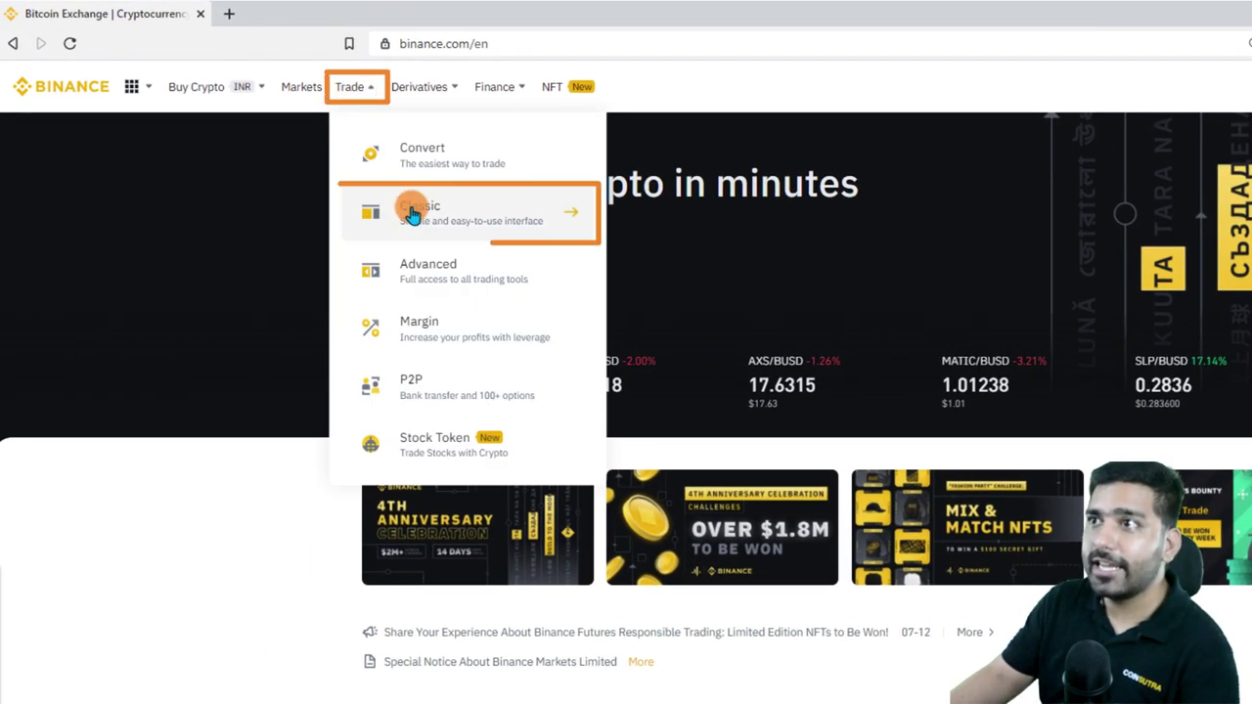
Open the BTC/USDT classic trading page and switch the order form to Cross 3x margin
{"action": "left_click", "coordinate": [411, 214]}
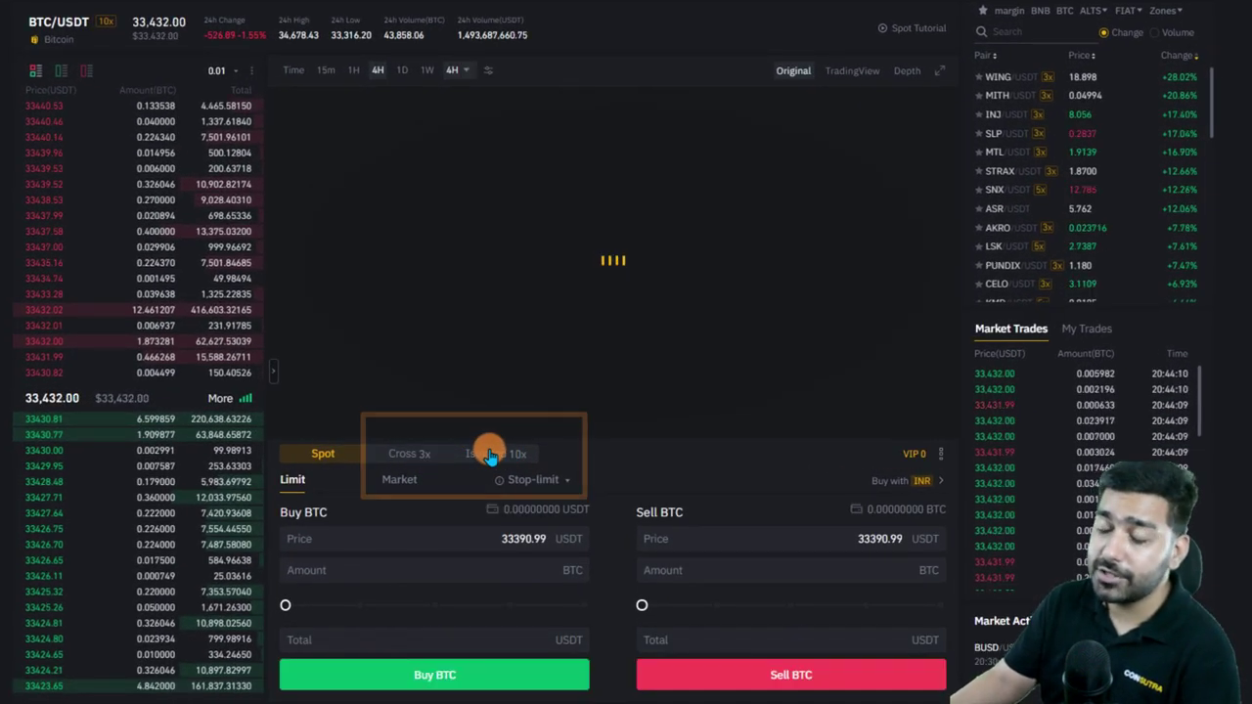
{"action": "left_click", "coordinate": [408, 454]}
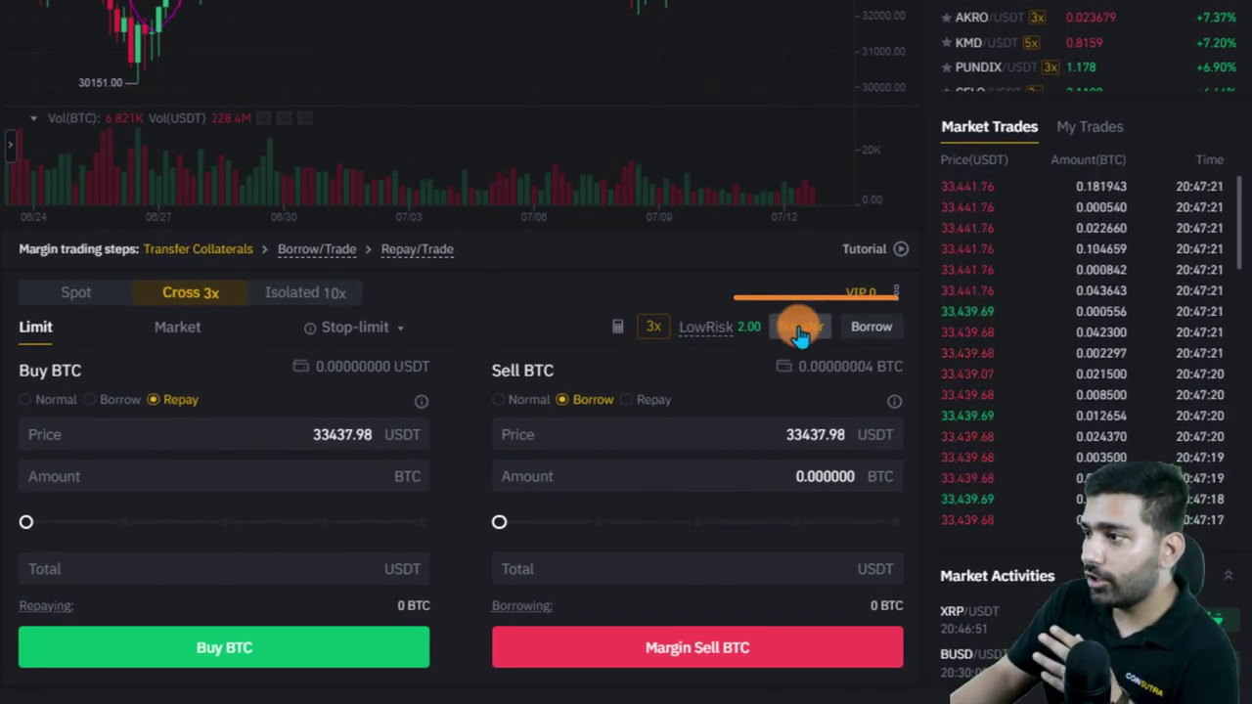
Transfer 20 USDT from the Fiat and Spot wallet into cross margin
{"action": "left_click", "coordinate": [800, 330]}
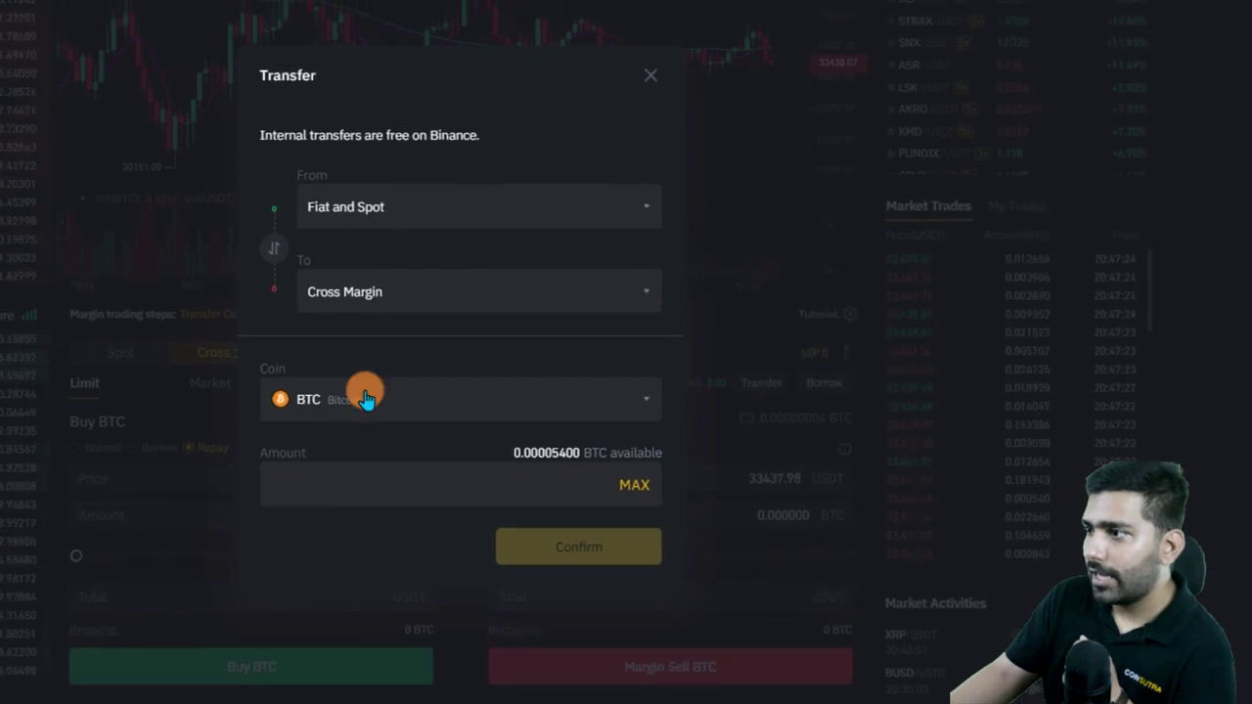
{"action": "left_click", "coordinate": [361, 385]}
{"action": "type", "text": "usdt"}
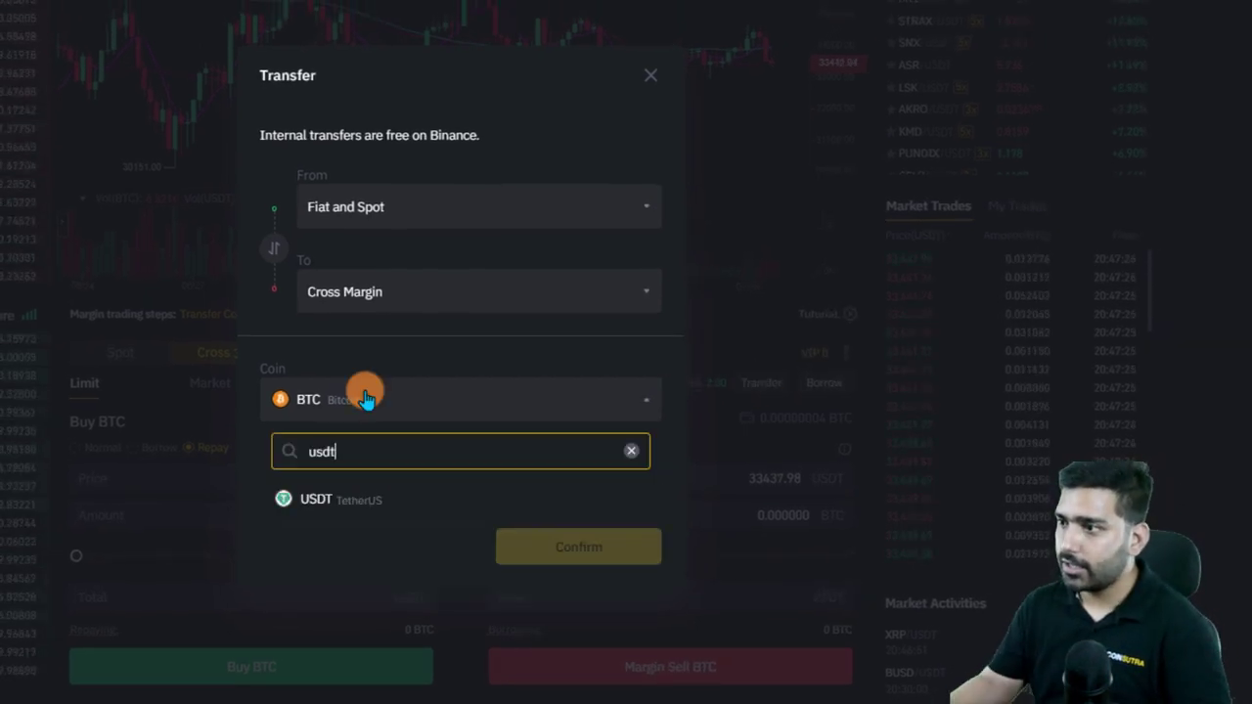
{"action": "left_click", "coordinate": [395, 502]}
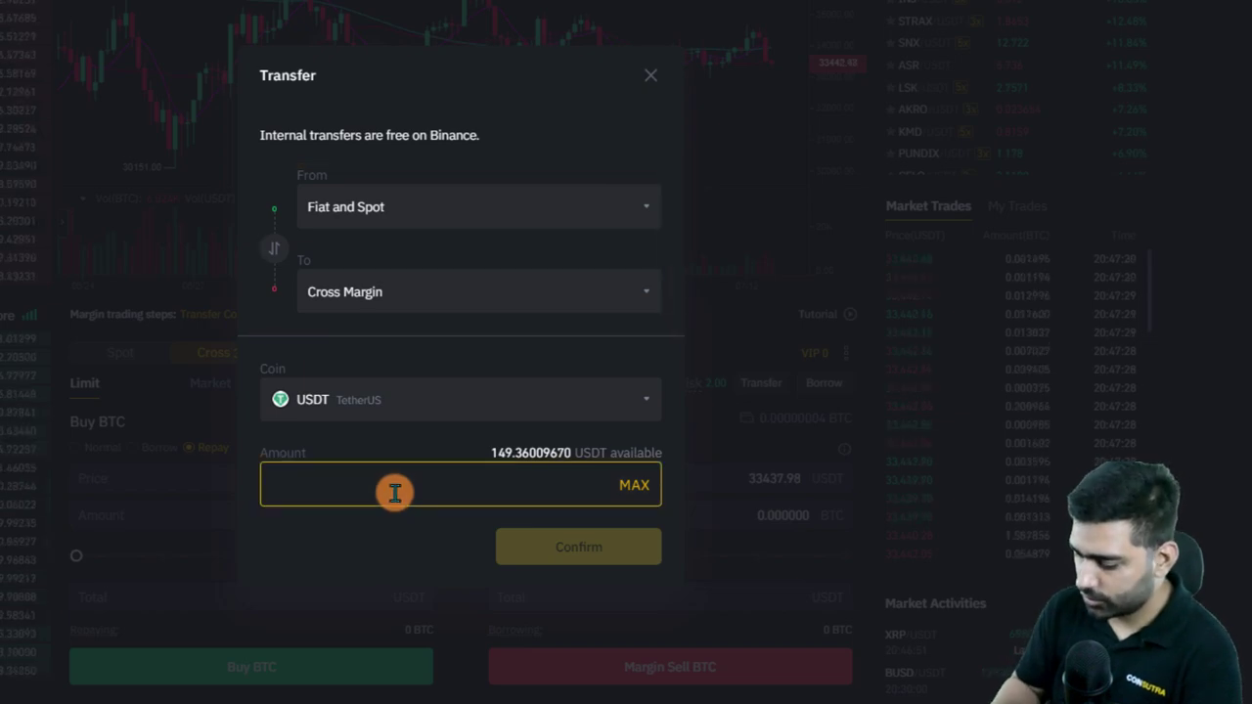
{"action": "type", "text": "20"}
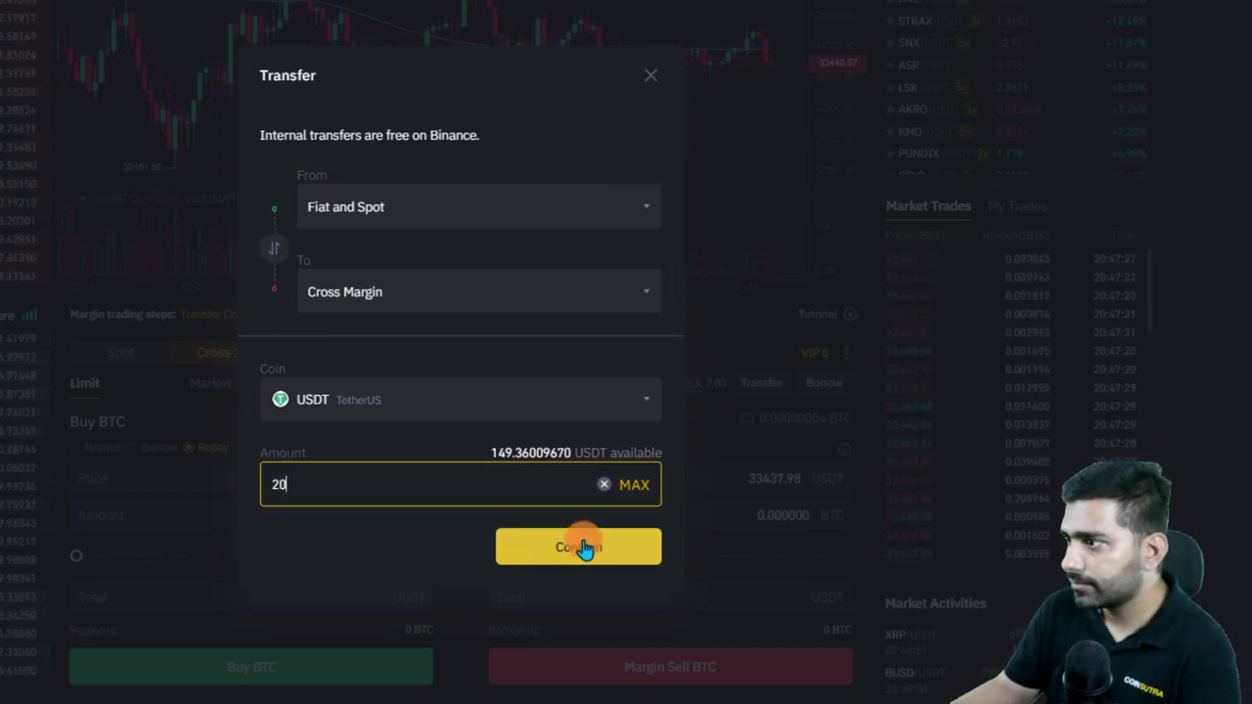
{"action": "left_click", "coordinate": [585, 545]}
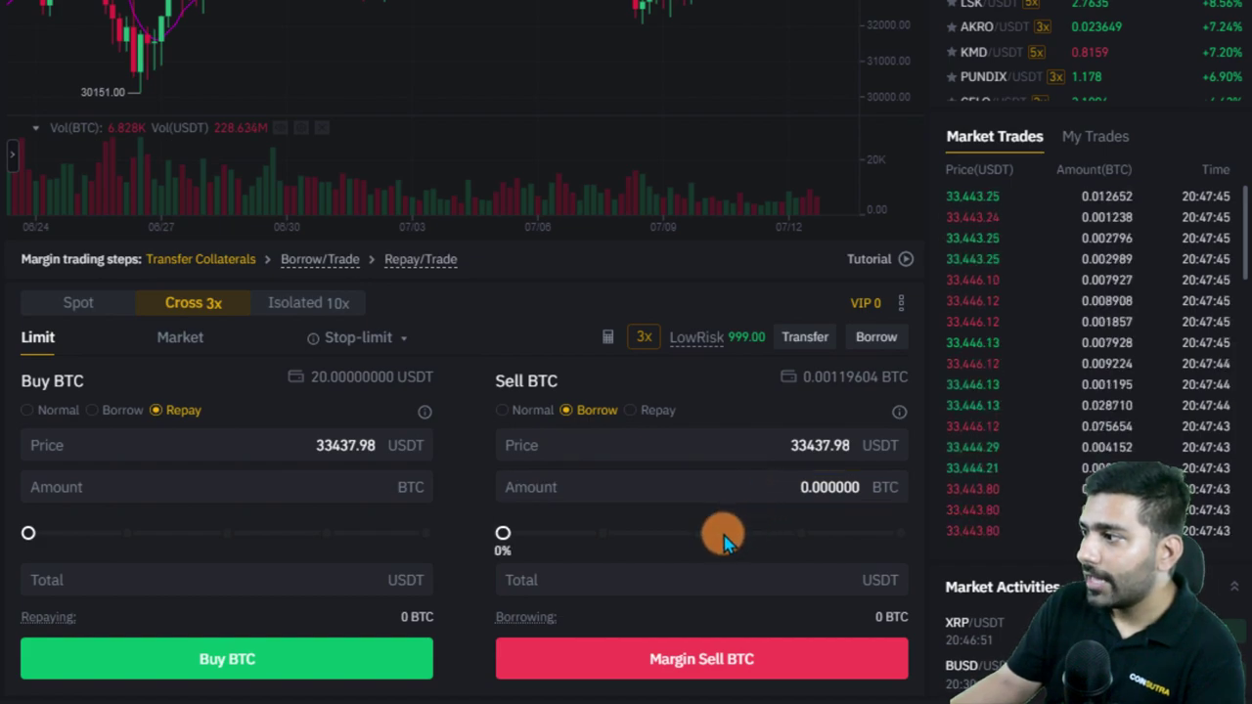
Place and confirm a market margin sell of 0.0003 BTC with Borrow selected
{"action": "left_click", "coordinate": [538, 443]}
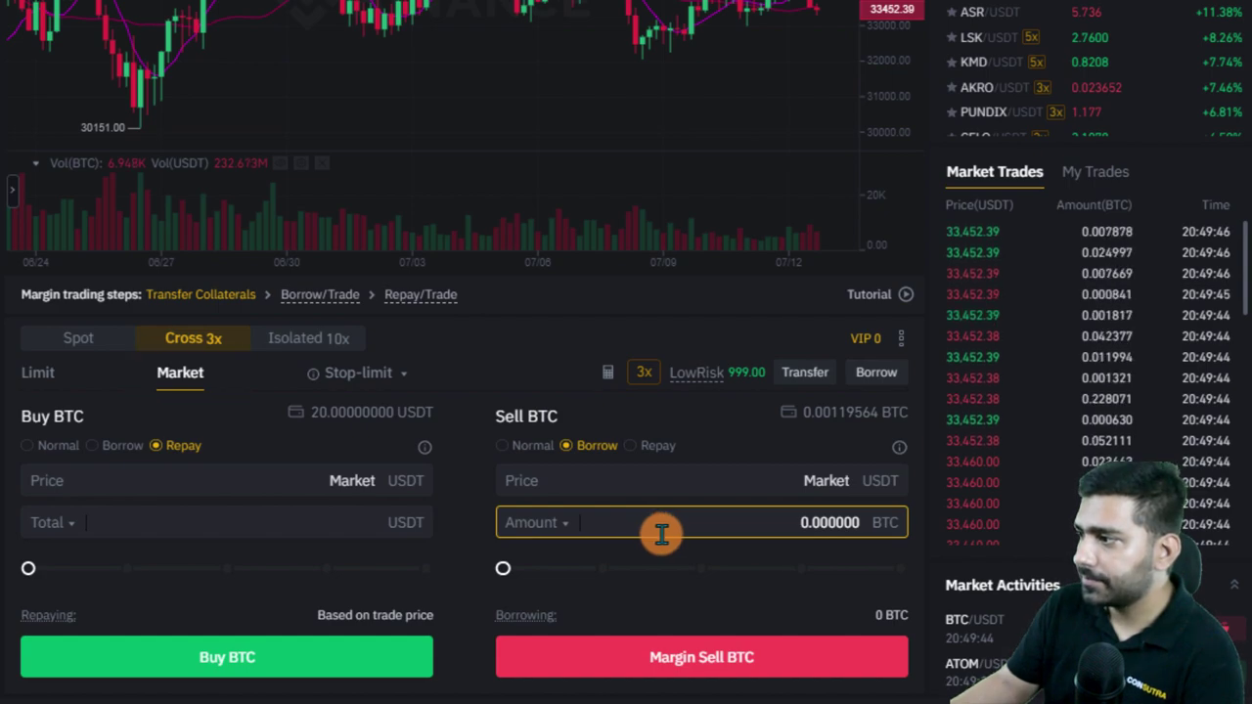
{"action": "left_click_drag", "start_coordinate": [759, 532], "coordinate": [869, 528]}
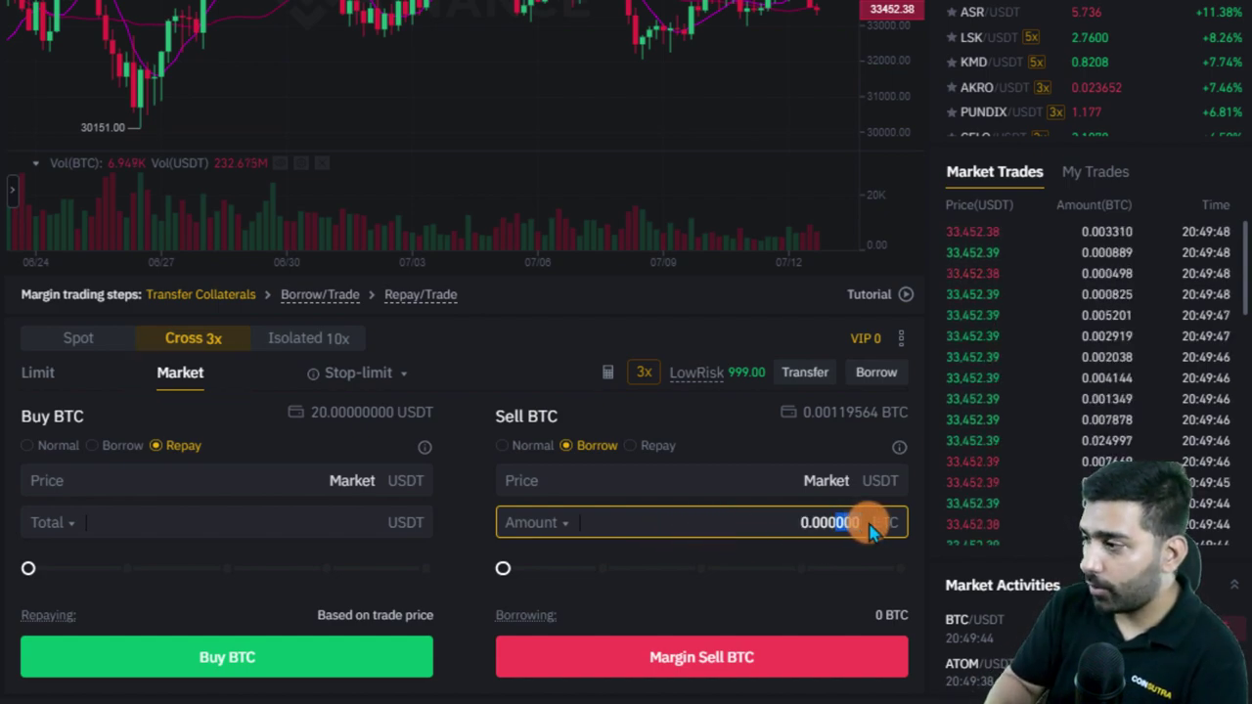
{"action": "type", "text": "3"}
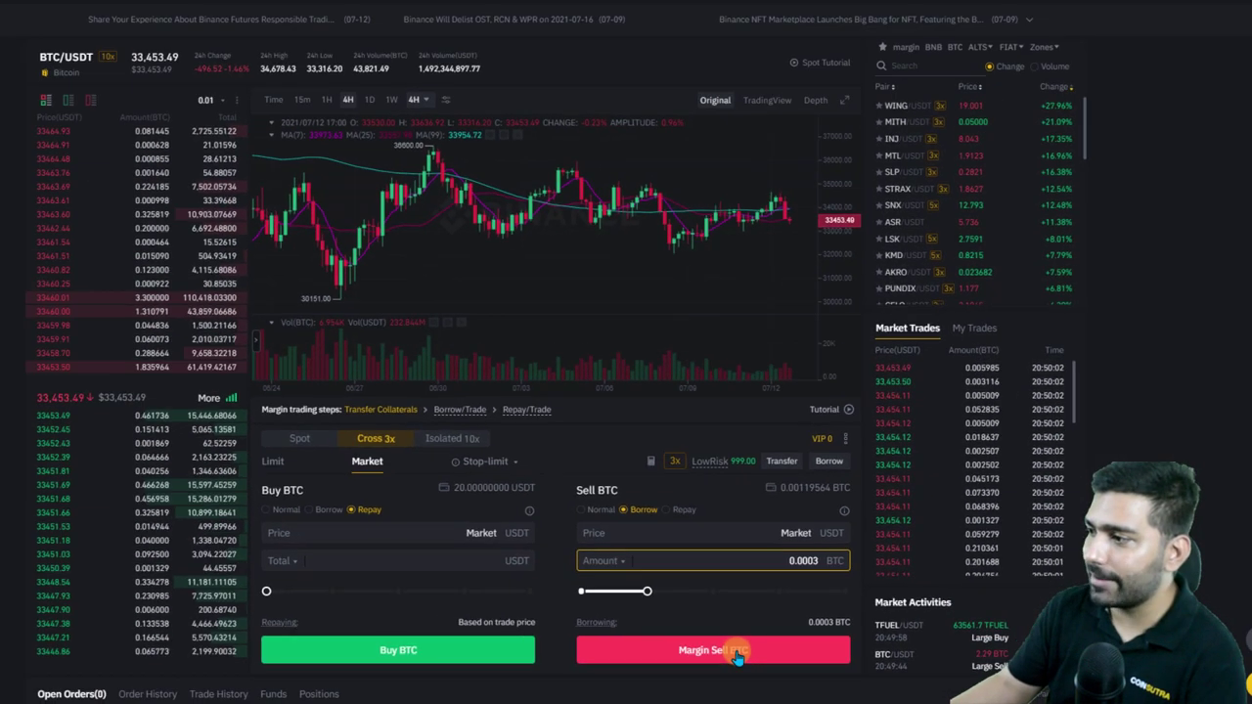
{"action": "left_click", "coordinate": [733, 652]}
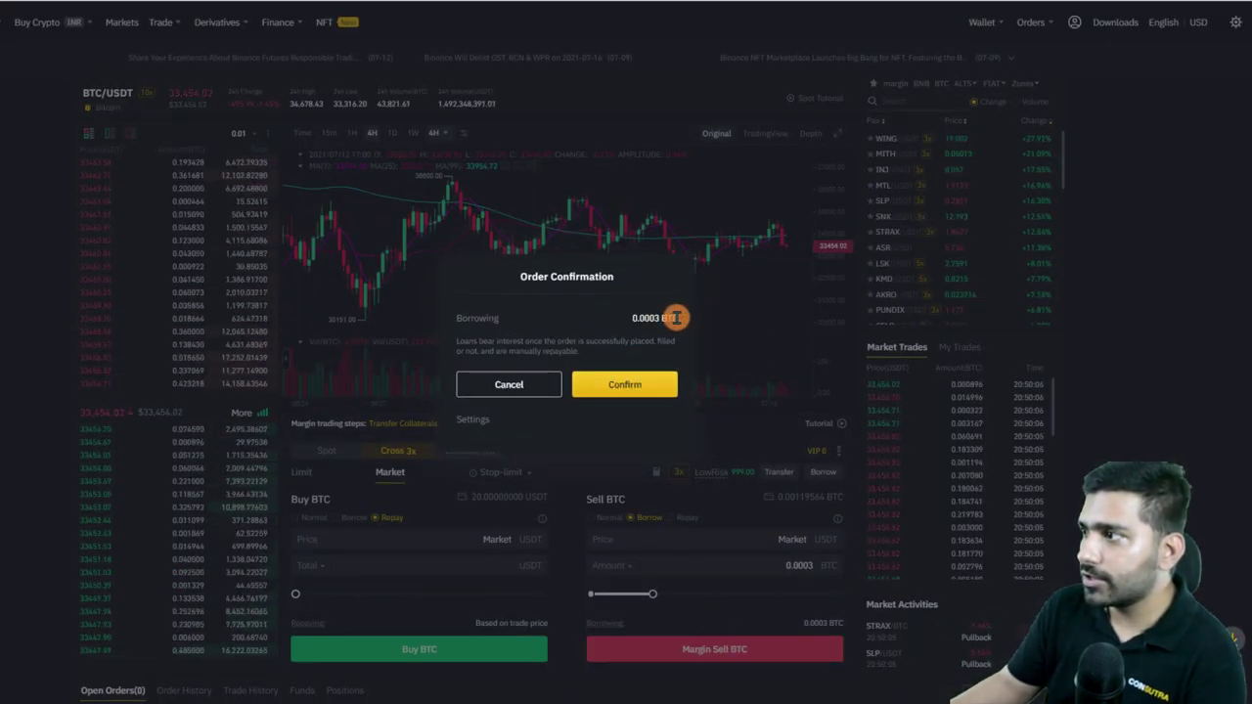
{"action": "left_click", "coordinate": [598, 384]}
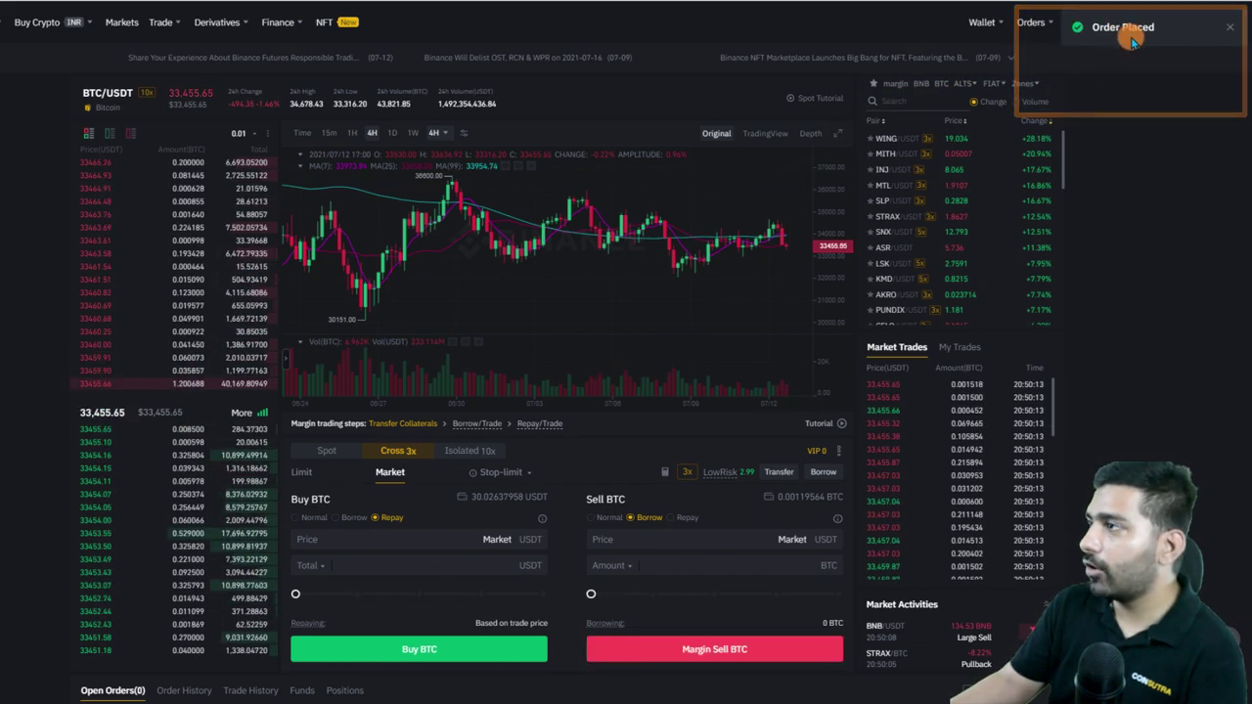
Review the filled BTC sell in Trade History
{"action": "scroll", "coordinate": [773, 391], "scroll_direction": "down", "scroll_amount": 3}
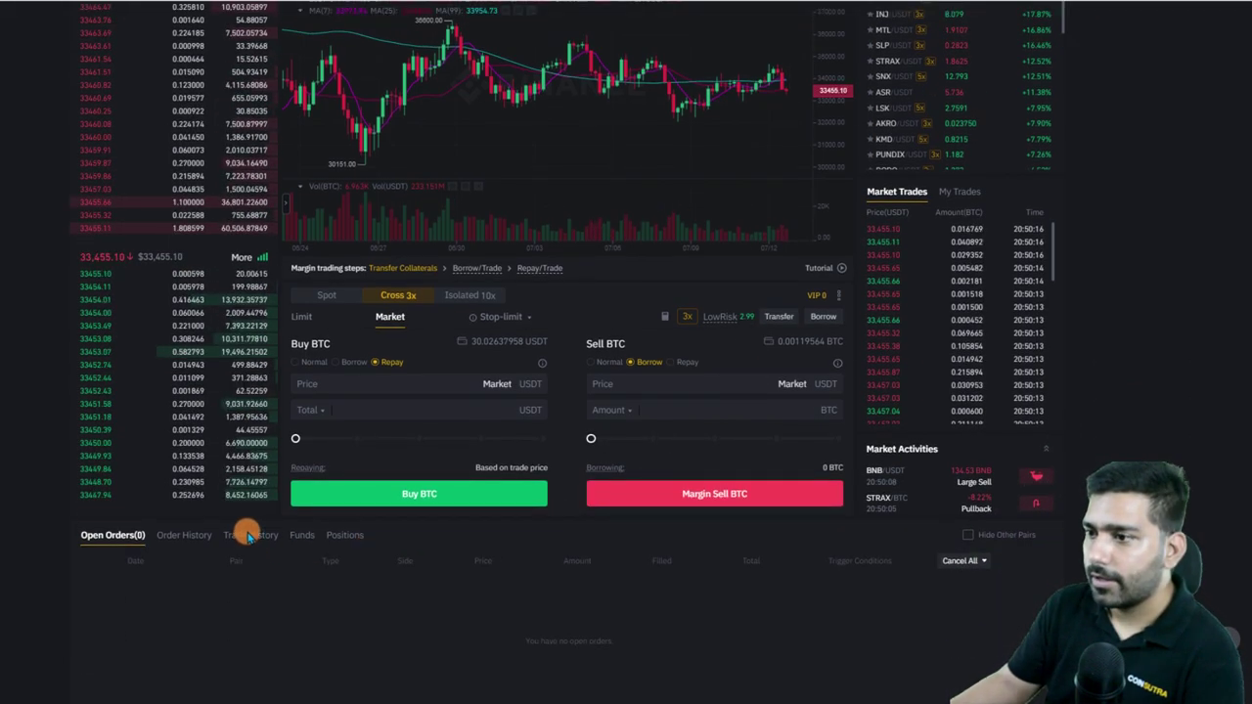
{"action": "left_click", "coordinate": [248, 535]}
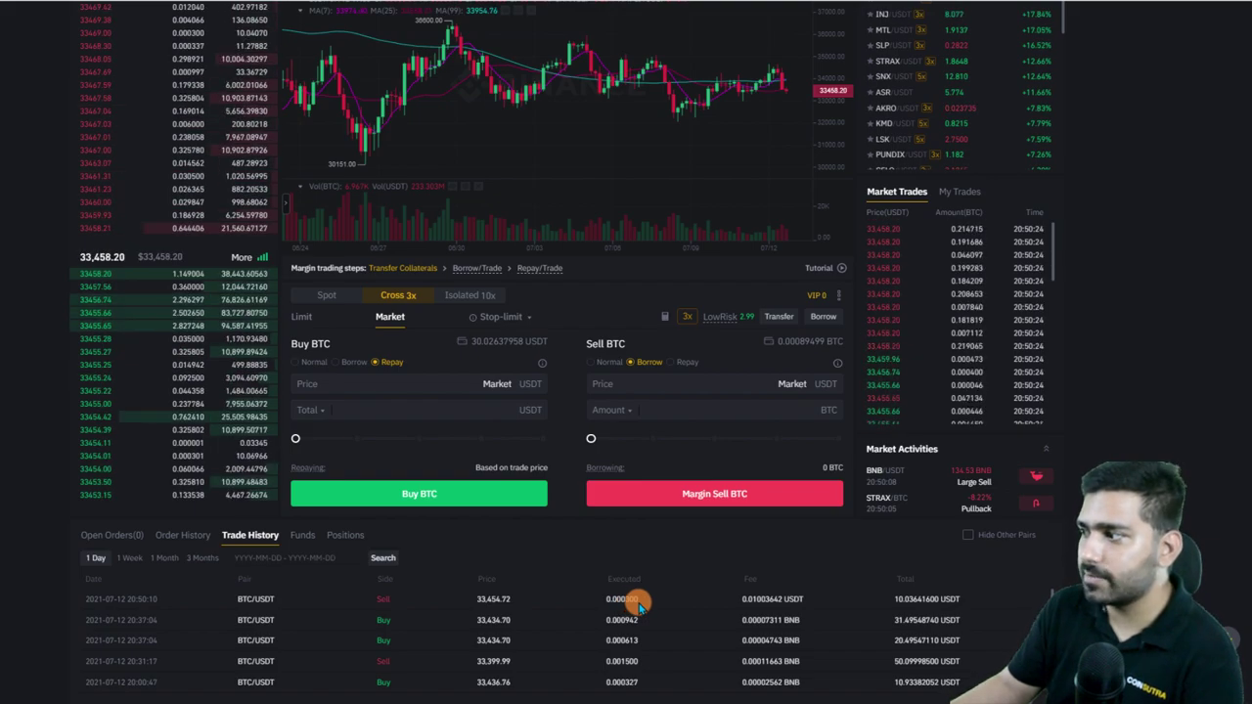
{"action": "scroll", "coordinate": [640, 606], "scroll_direction": "up", "scroll_amount": 3}
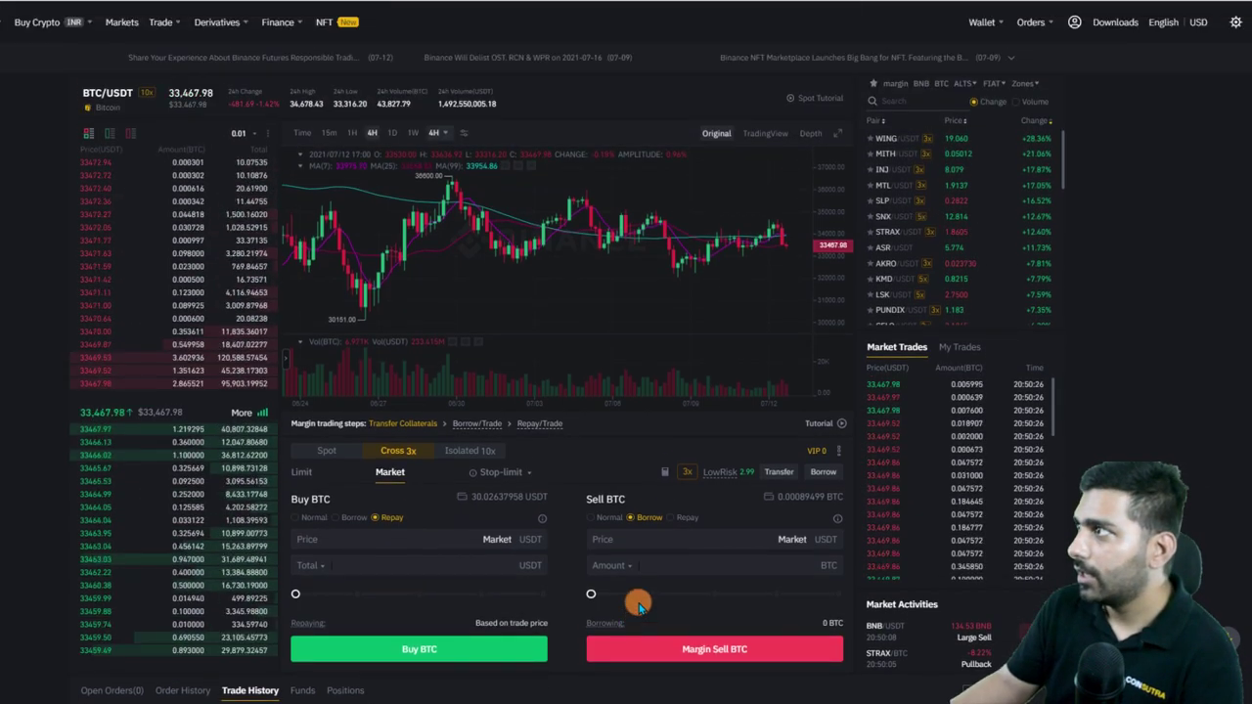
{"action": "mouse_move", "coordinate": [981, 22]}
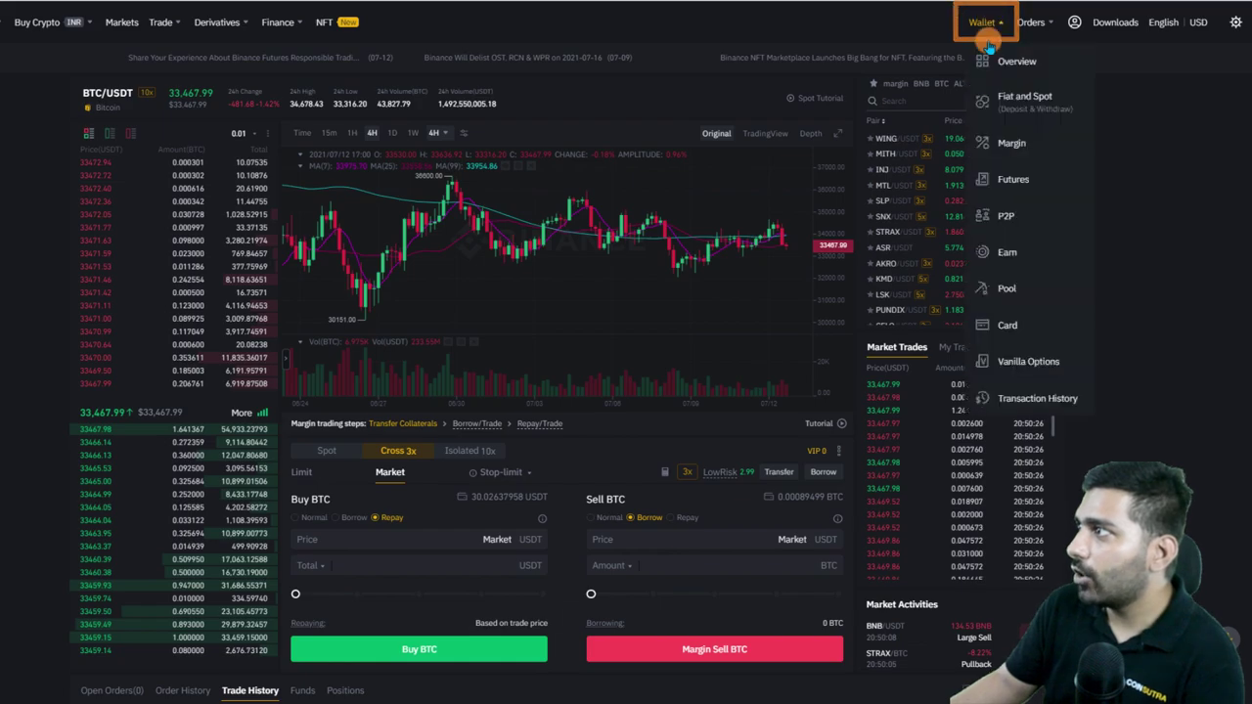
View the margin wallet with low-balance assets and debts hidden
{"action": "left_click", "coordinate": [1007, 149]}
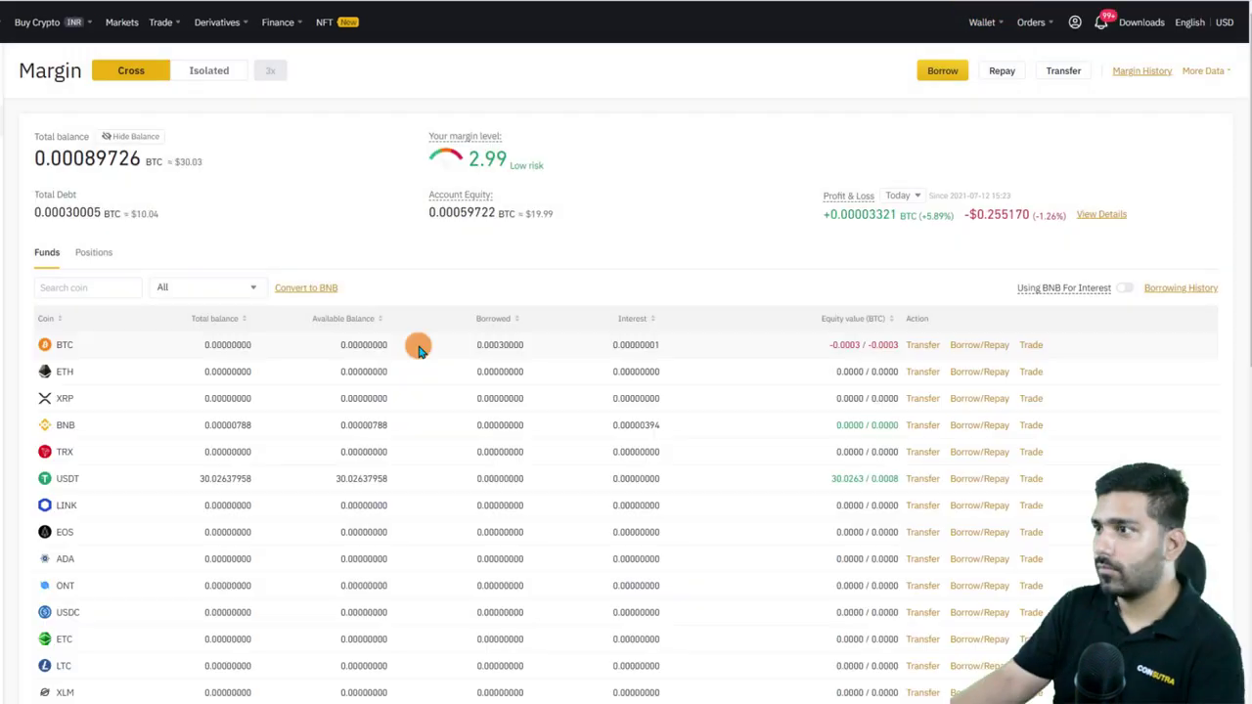
{"action": "left_click", "coordinate": [199, 294]}
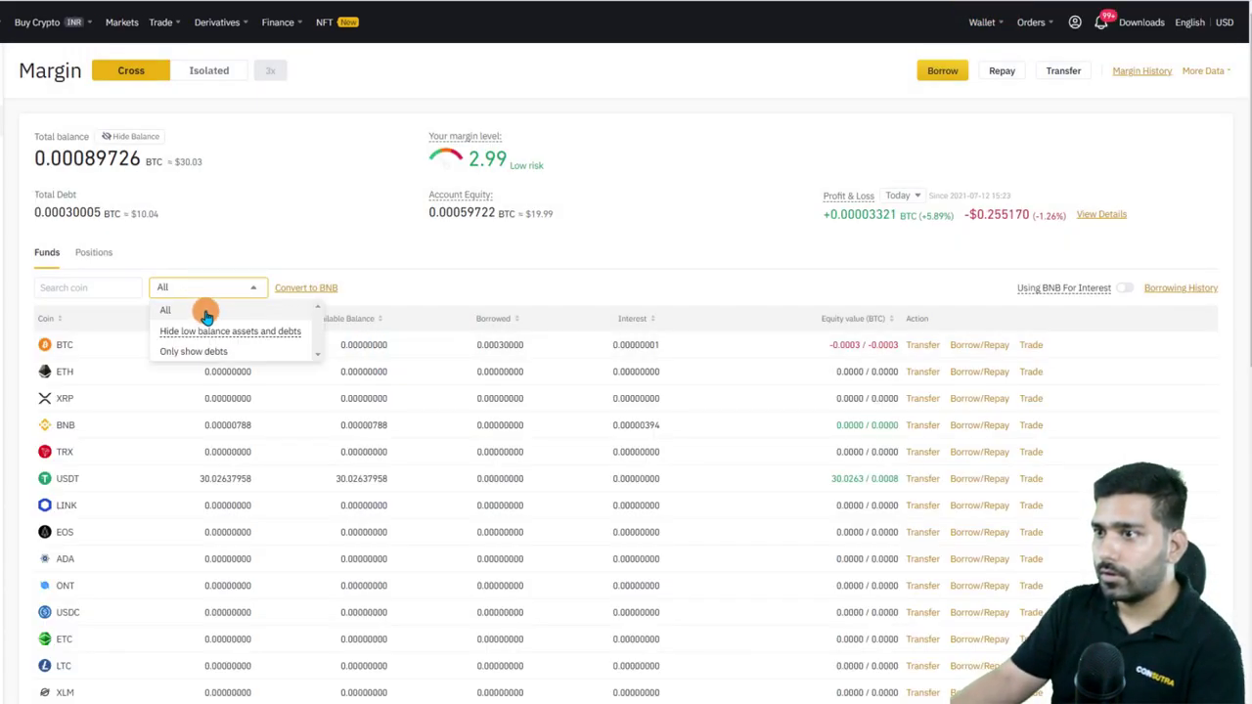
{"action": "left_click", "coordinate": [212, 335]}
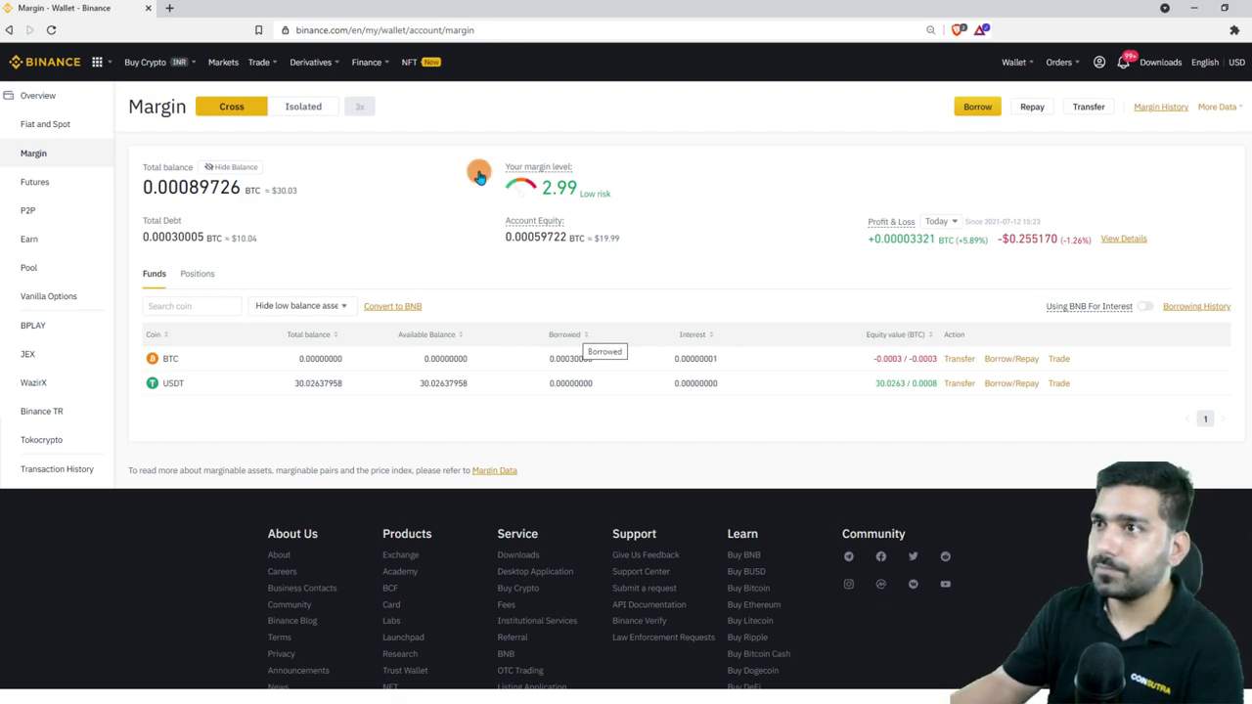
{"action": "mouse_move", "coordinate": [259, 62]}
{"action": "left_click", "coordinate": [291, 153]}
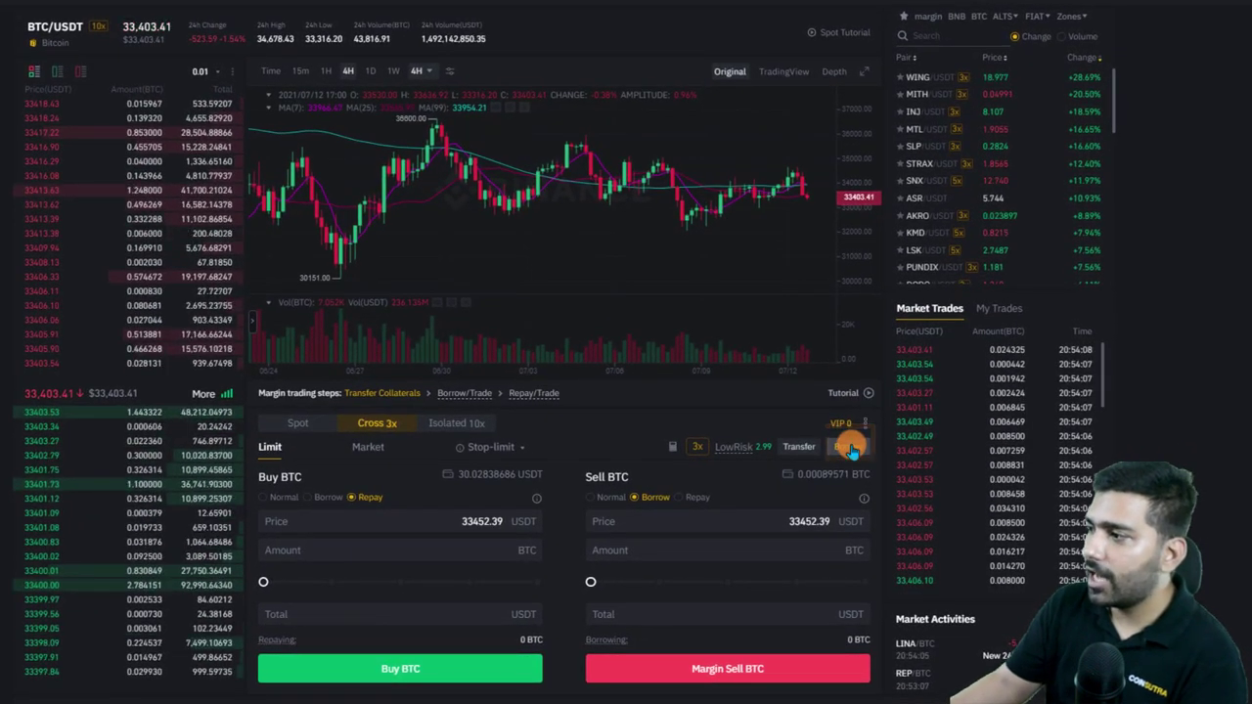
{"action": "left_click", "coordinate": [850, 447]}
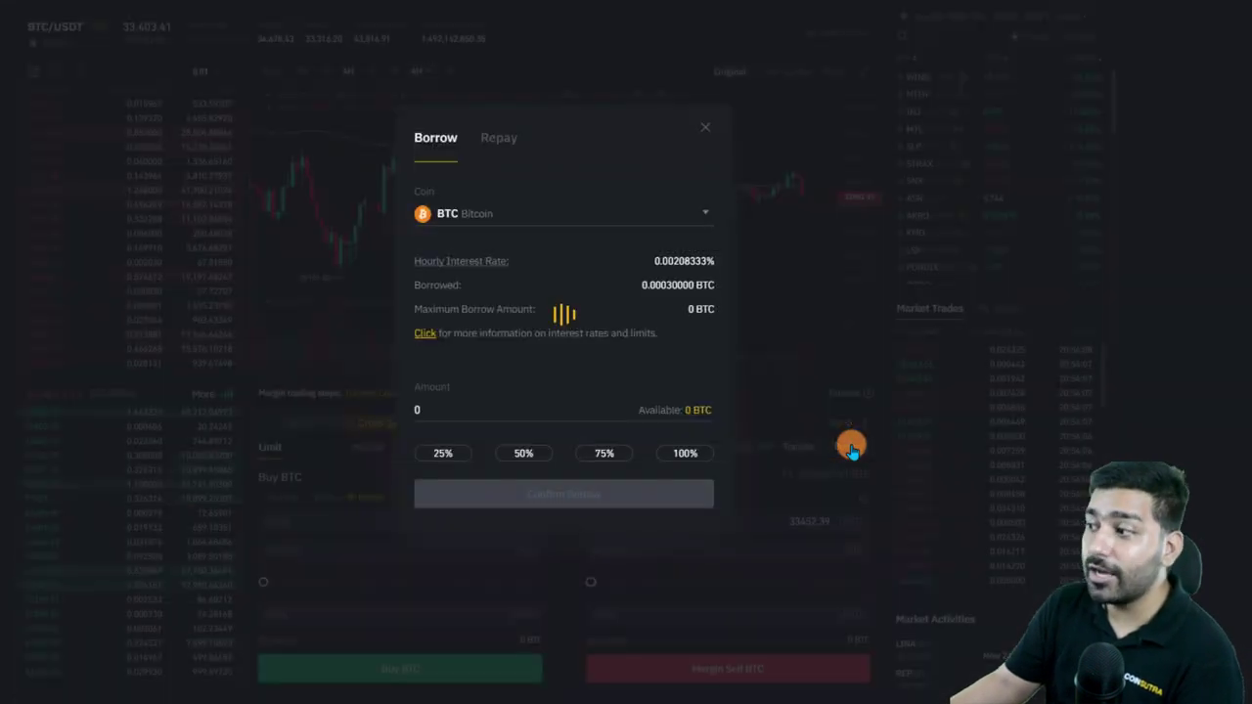
{"action": "left_click", "coordinate": [512, 138]}
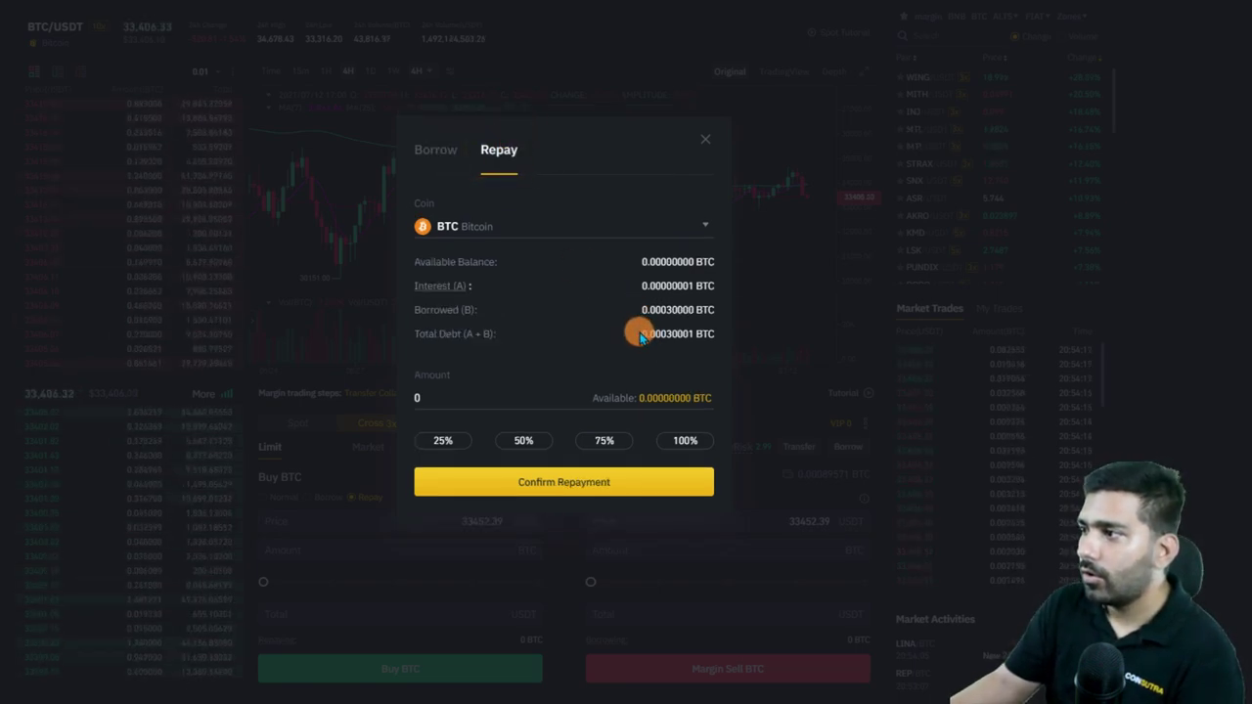
{"action": "left_click_drag", "start_coordinate": [640, 335], "coordinate": [718, 332]}
{"action": "left_click", "coordinate": [717, 333]}
{"action": "double_click", "coordinate": [708, 332]}
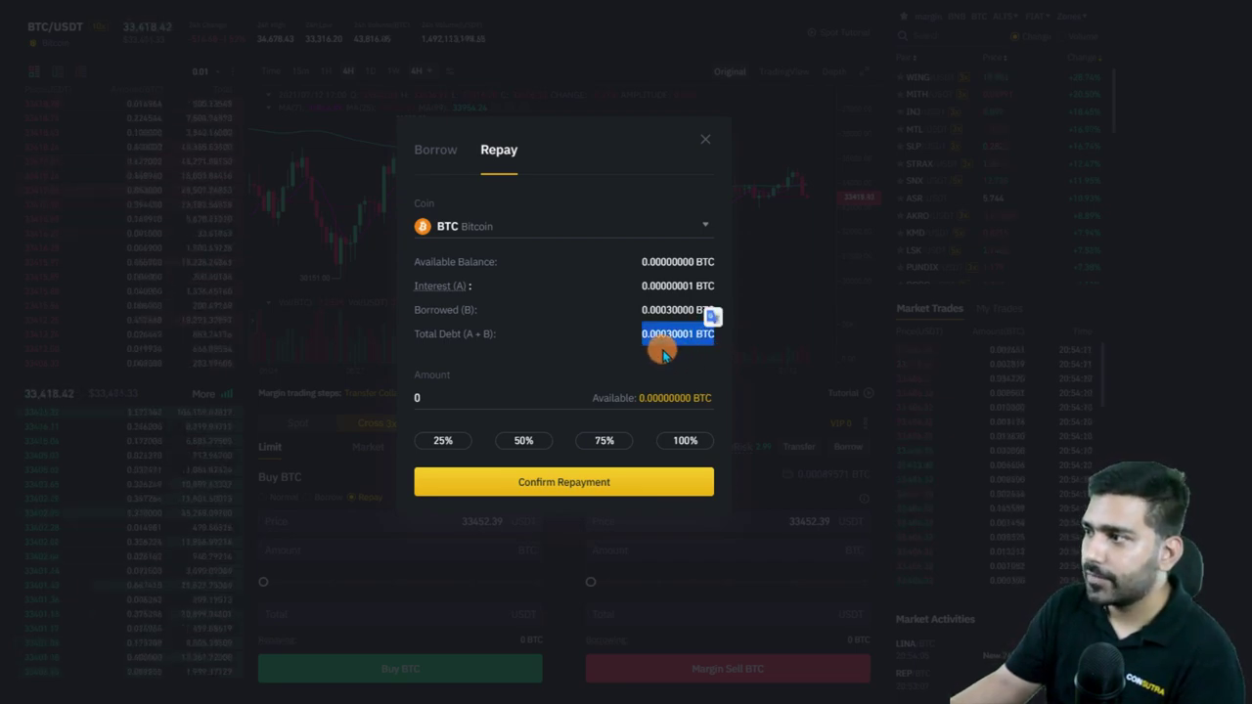
Buy back 0.00031 BTC in Repay mode and confirm, settling the BTC loan
{"action": "left_click", "coordinate": [708, 145]}
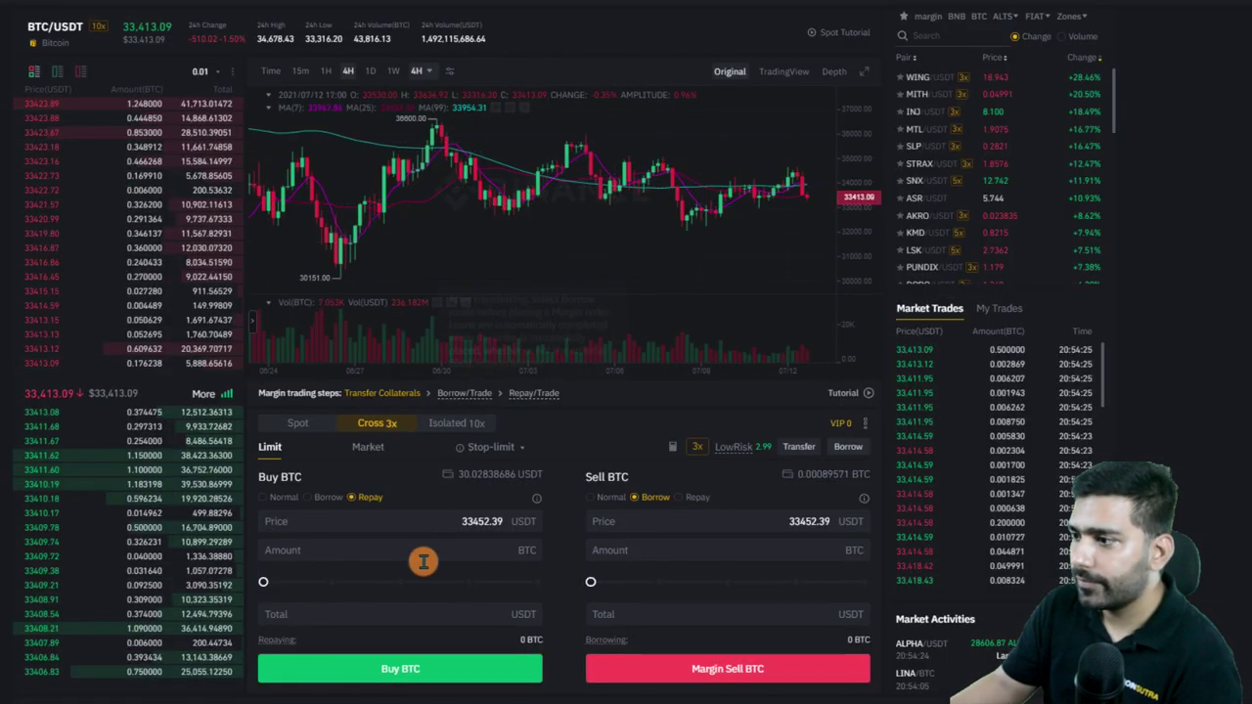
{"action": "left_click", "coordinate": [470, 550]}
{"action": "type", "text": "0"}
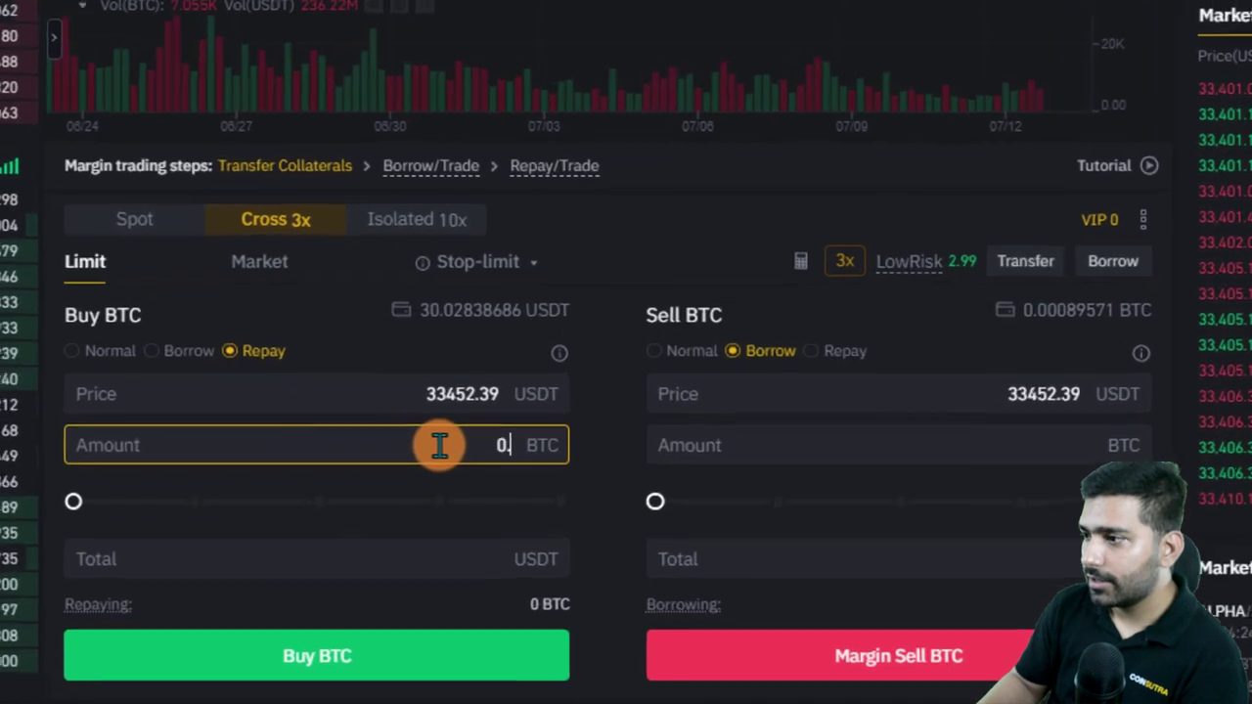
{"action": "type", "text": ".000"}
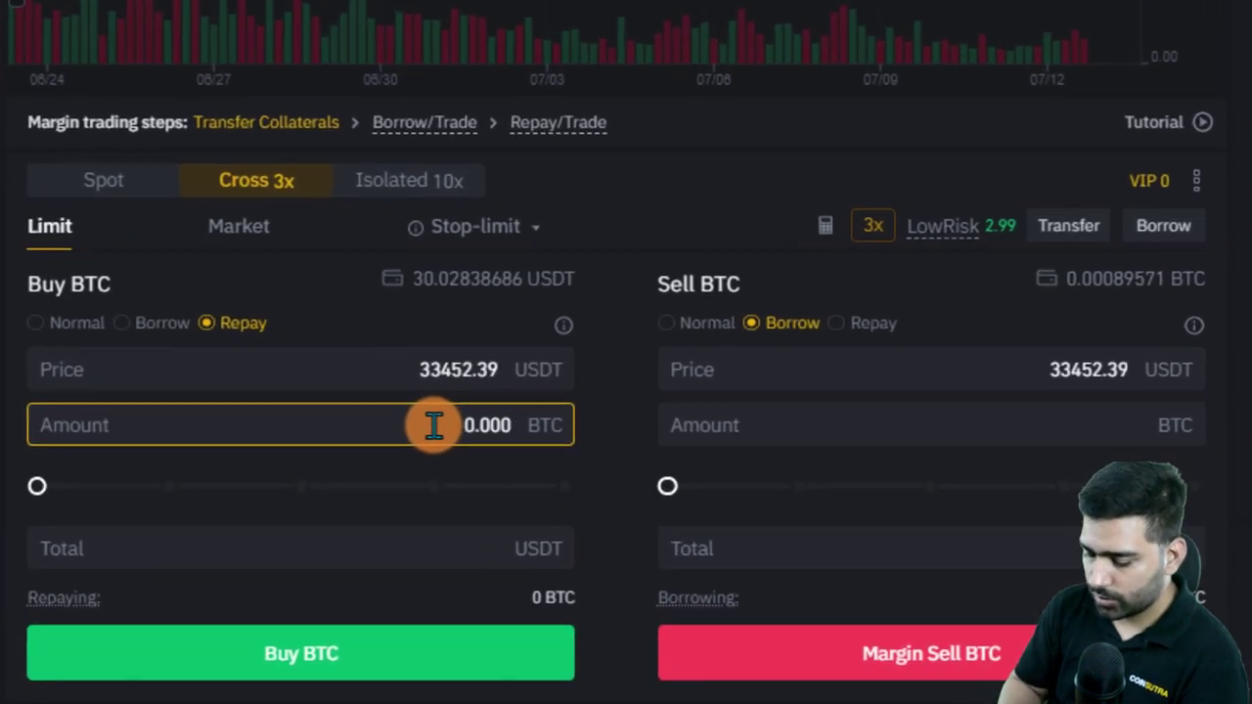
{"action": "type", "text": "3"}
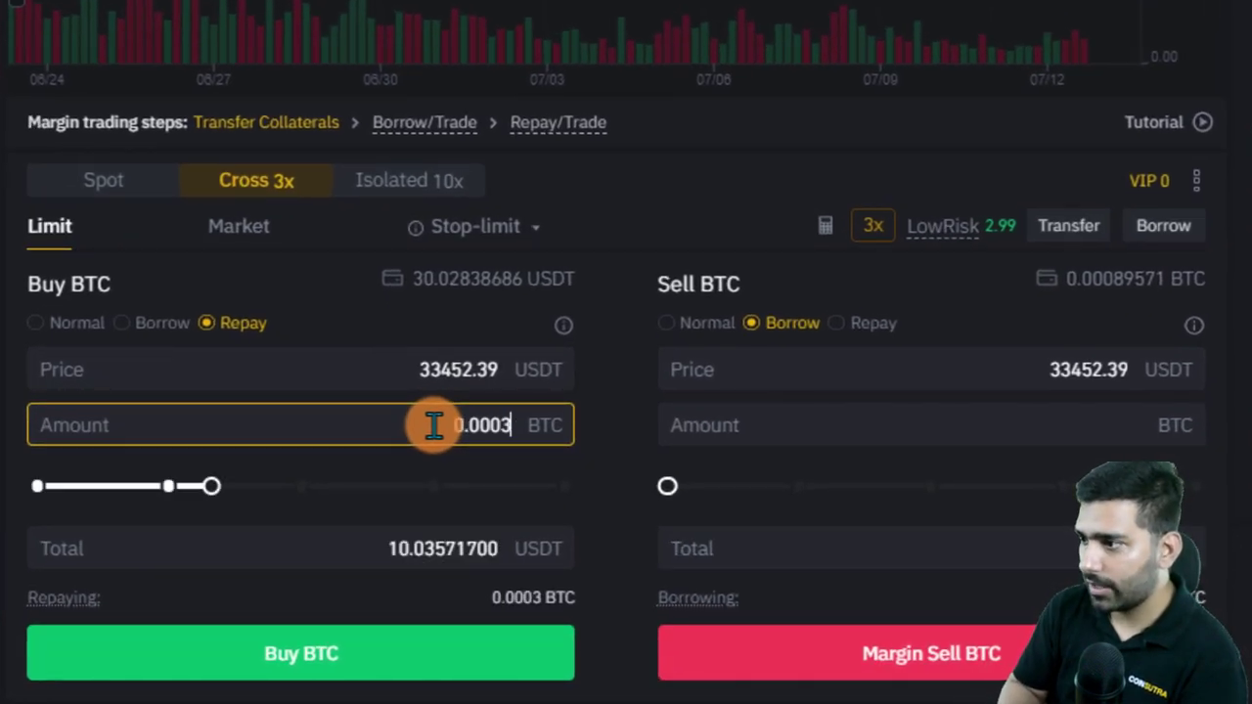
{"action": "type", "text": "1"}
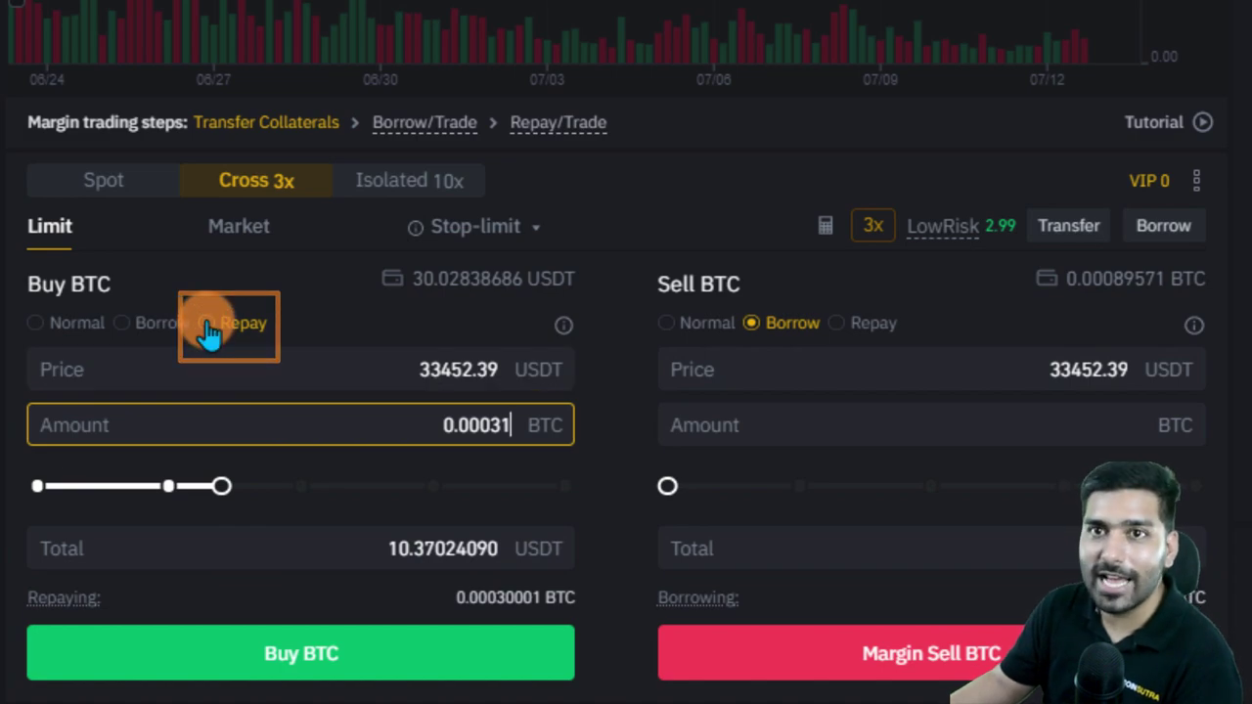
{"action": "left_click", "coordinate": [563, 330]}
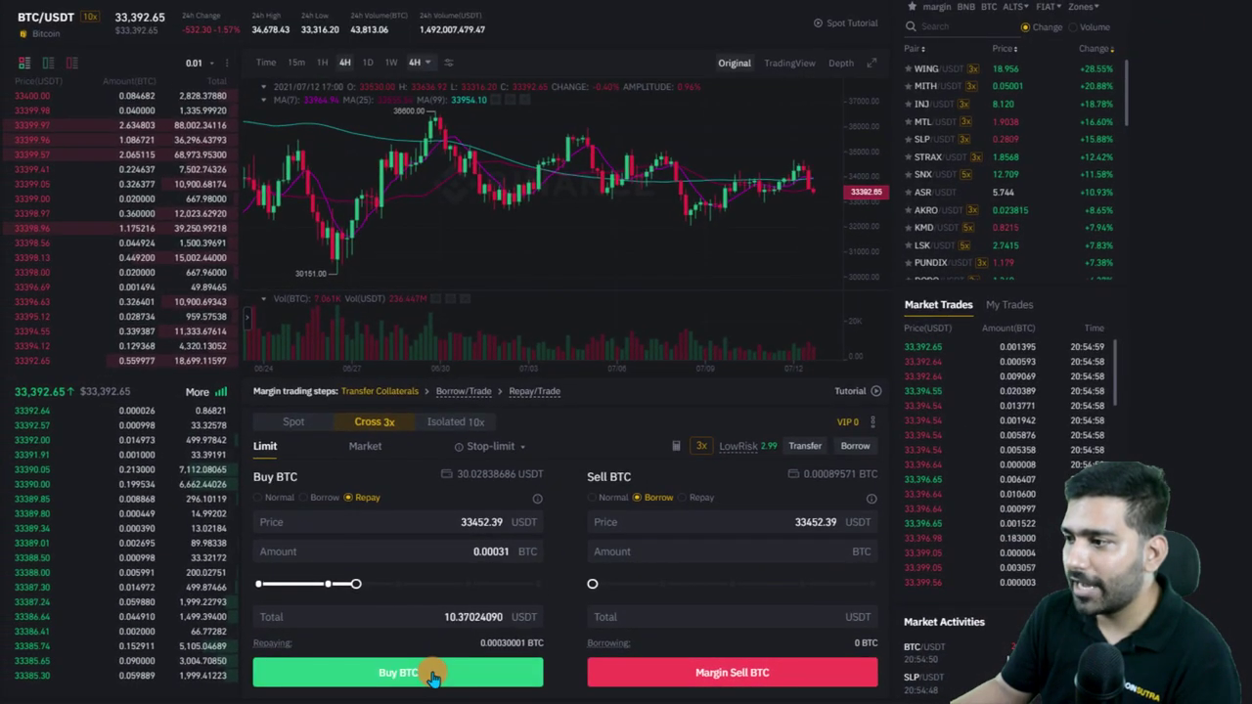
{"action": "left_click", "coordinate": [415, 673]}
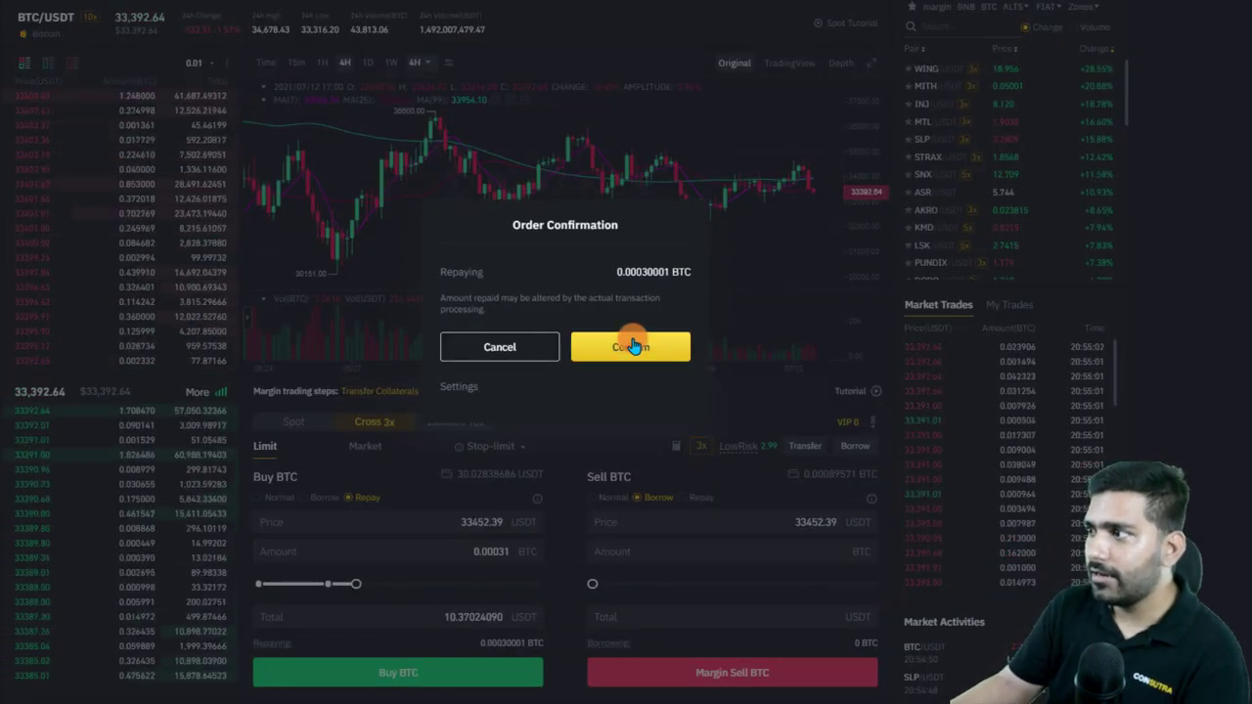
{"action": "mouse_move", "coordinate": [452, 272]}
{"action": "left_mouse_down"}
{"action": "mouse_move", "coordinate": [675, 271]}
{"action": "mouse_move", "coordinate": [677, 300]}
{"action": "left_mouse_up"}
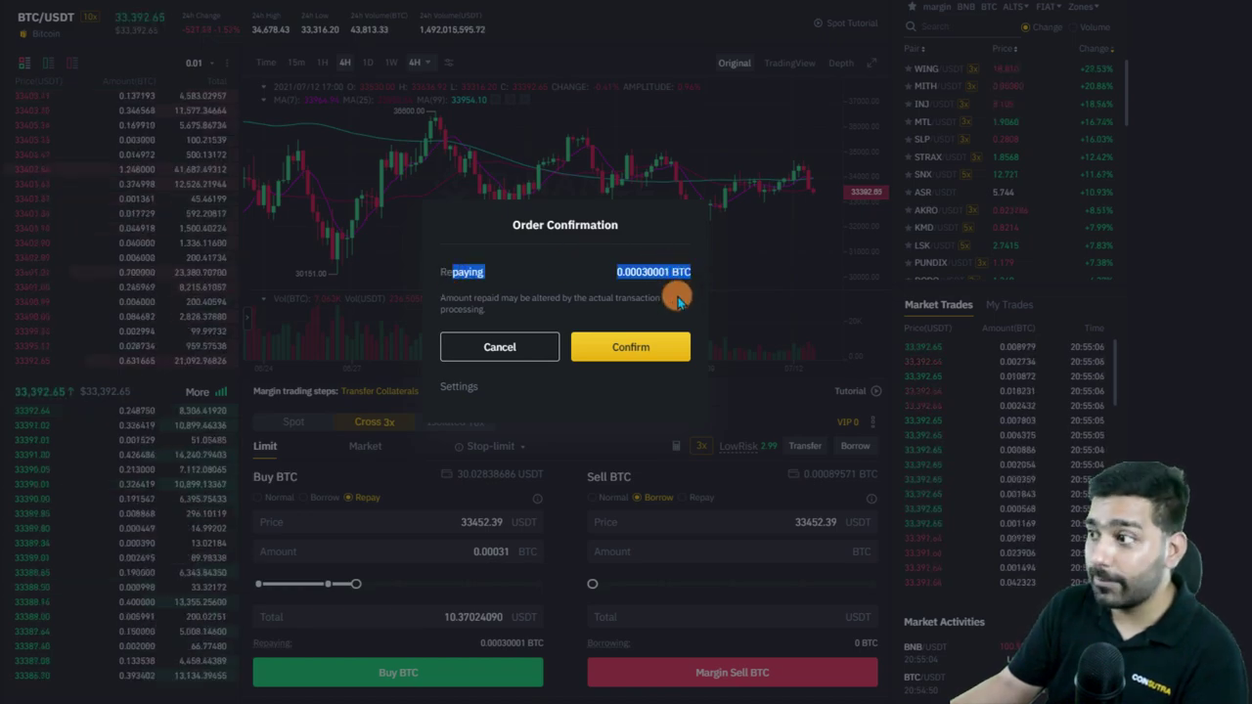
{"action": "left_click", "coordinate": [658, 350]}
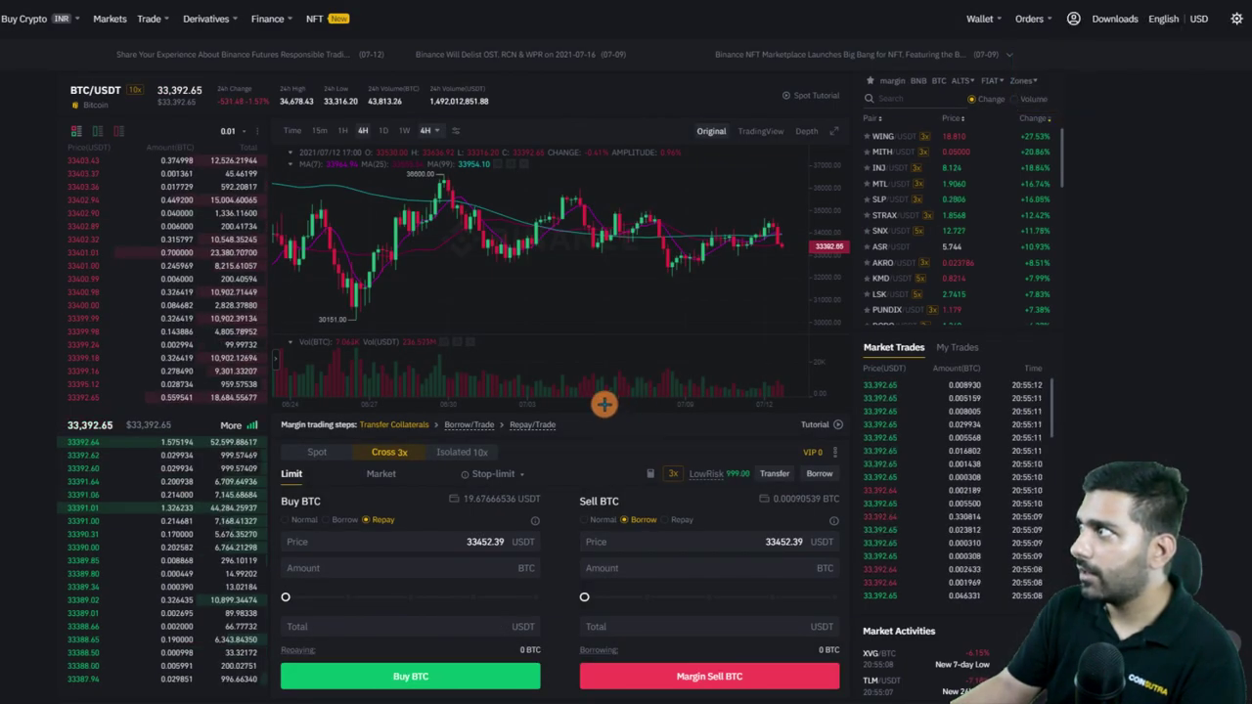
Review the repayment buy in Trade History
{"action": "scroll", "coordinate": [587, 411], "scroll_direction": "down", "scroll_amount": 2}
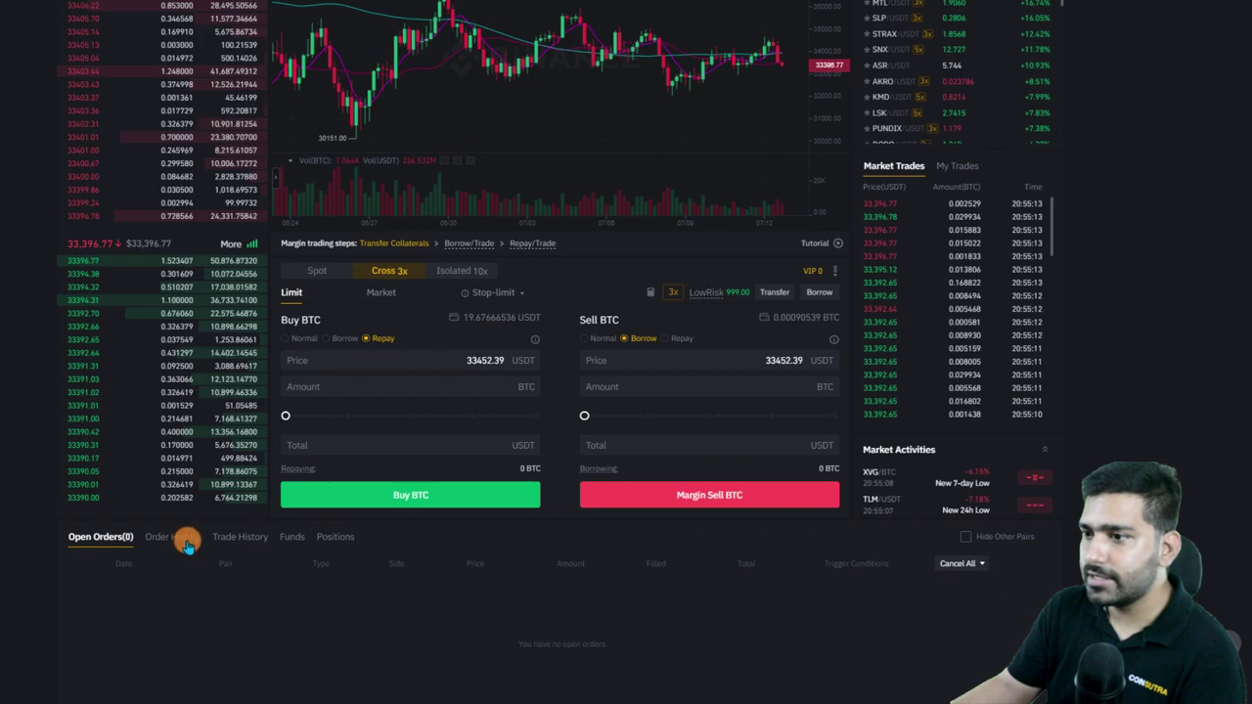
{"action": "left_click", "coordinate": [227, 537]}
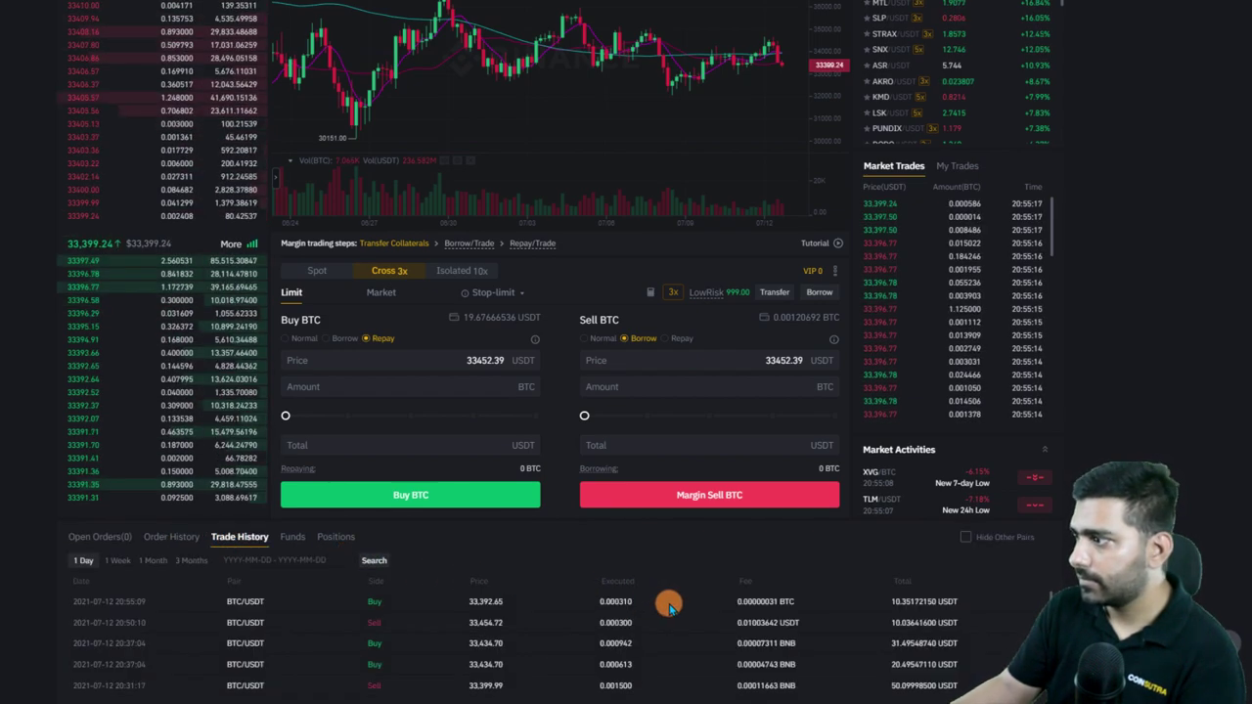
{"action": "scroll", "coordinate": [900, 367], "scroll_direction": "up", "scroll_amount": 2}
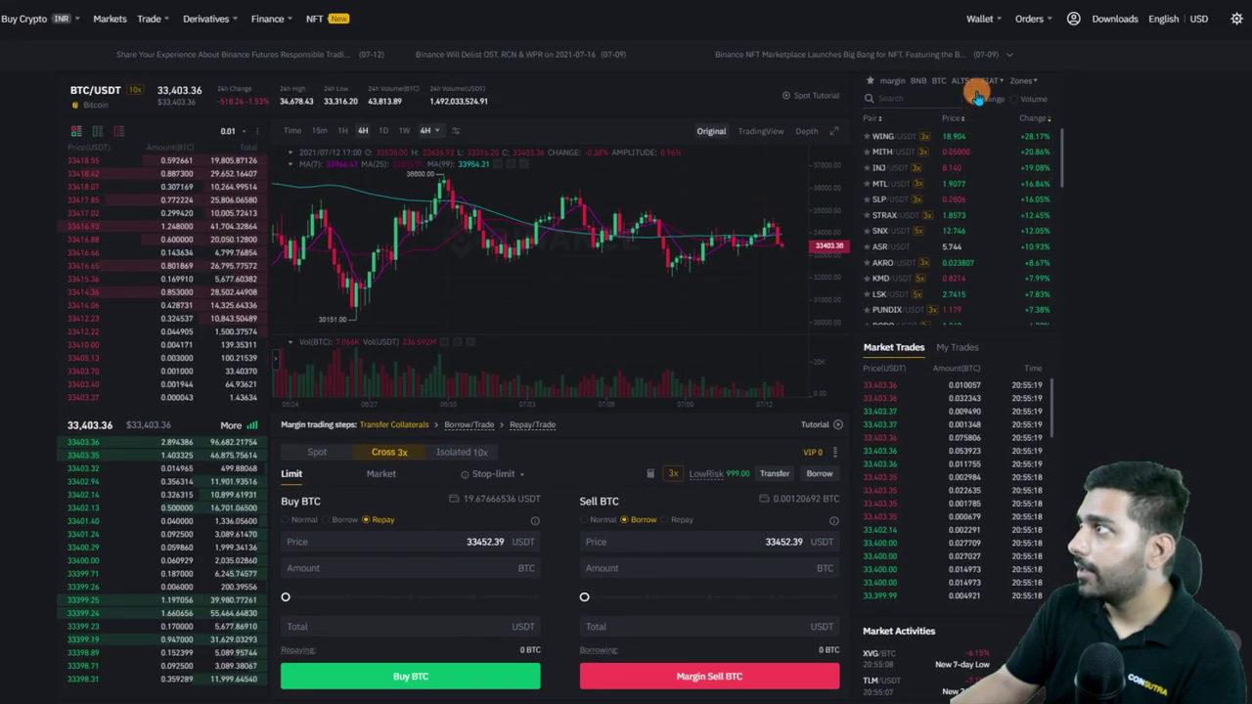
{"action": "mouse_move", "coordinate": [980, 19]}
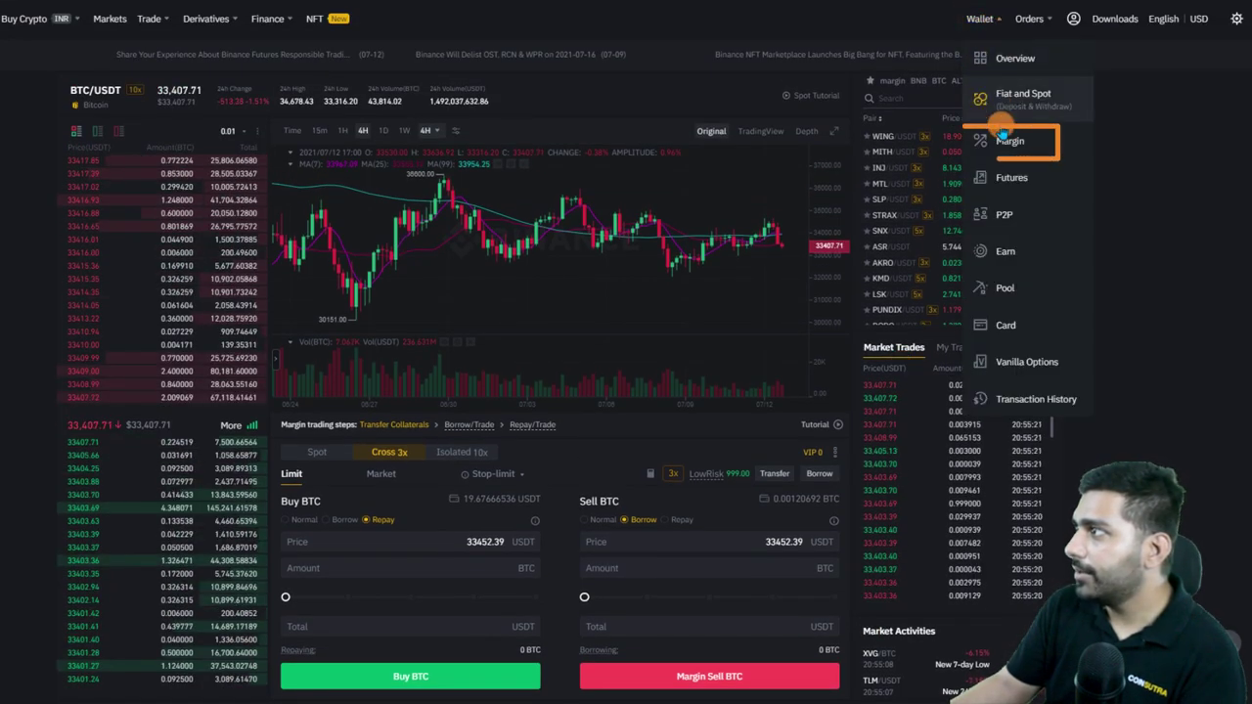
Check the margin wallet shows zero BTC borrowed, zero interest and margin level 999
{"action": "left_click", "coordinate": [1007, 147]}
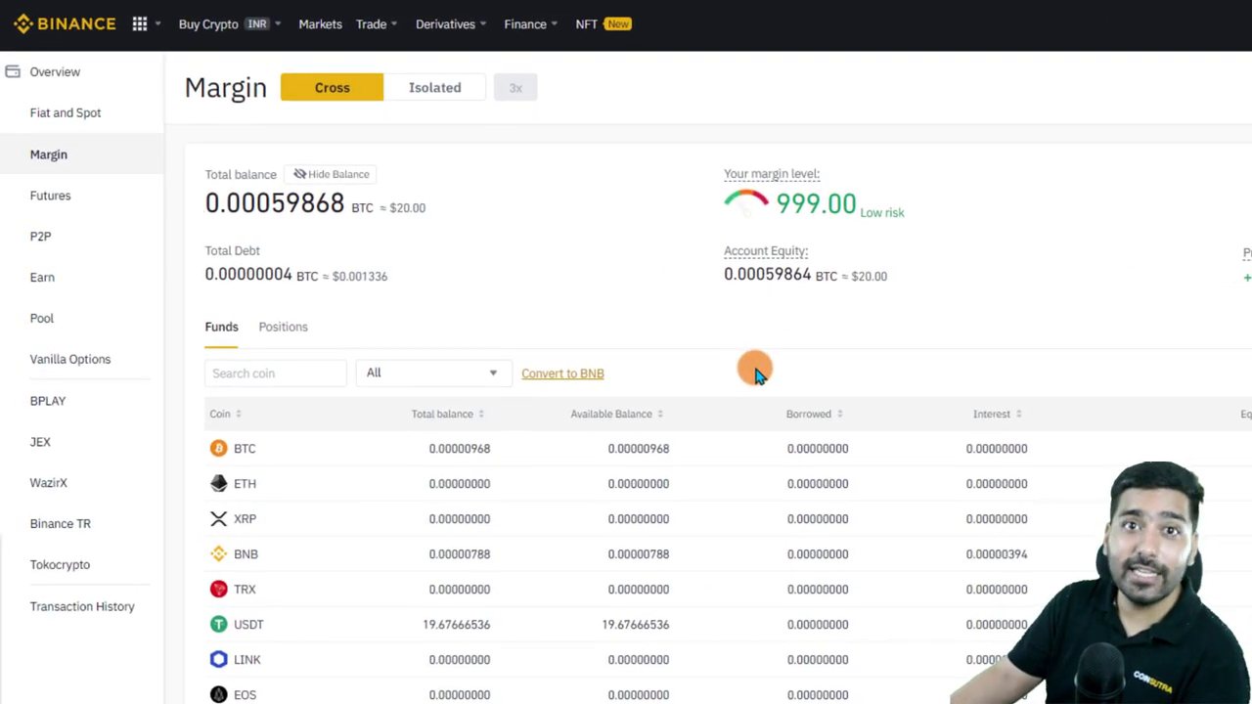
{"action": "left_click_drag", "start_coordinate": [785, 448], "coordinate": [1036, 458]}
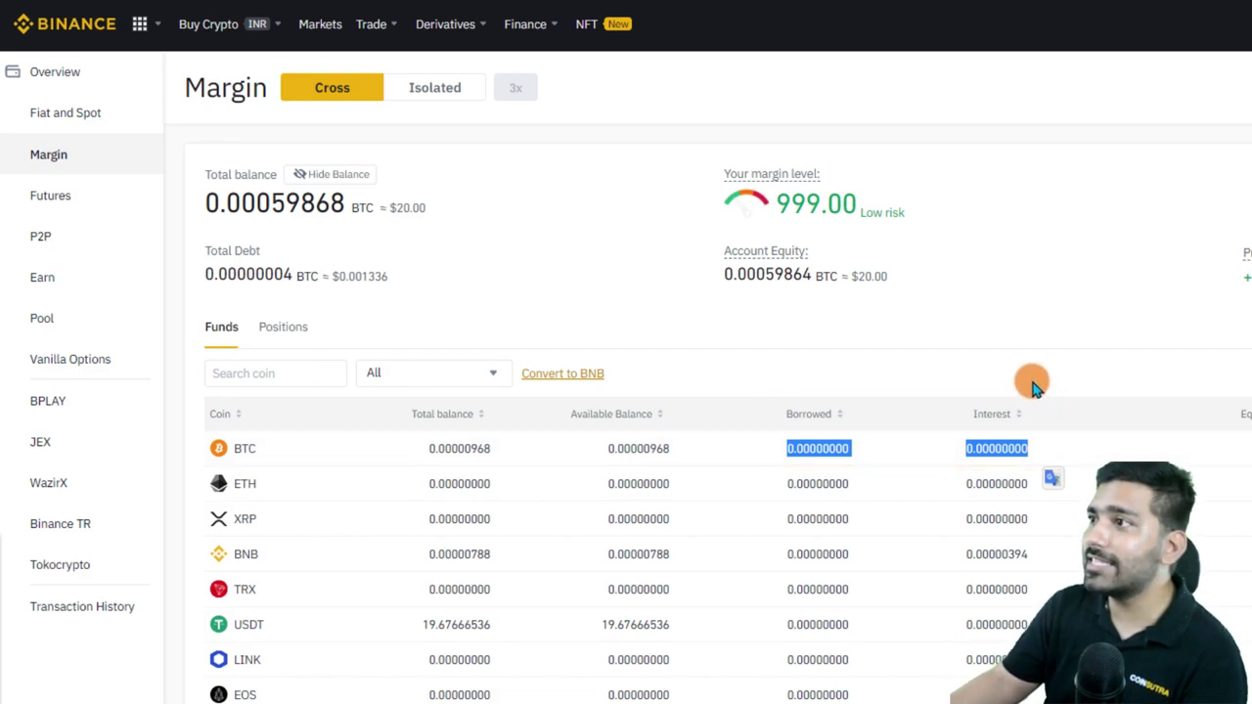
{"action": "left_click_drag", "start_coordinate": [772, 203], "coordinate": [849, 202]}
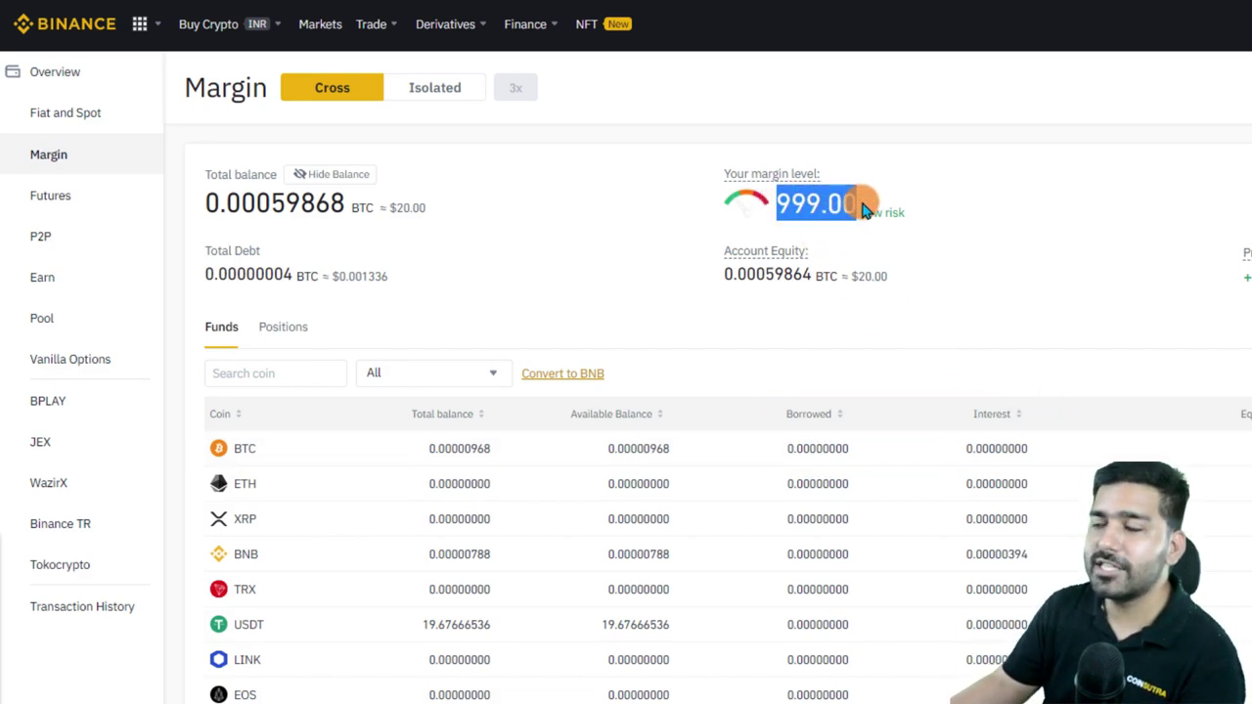